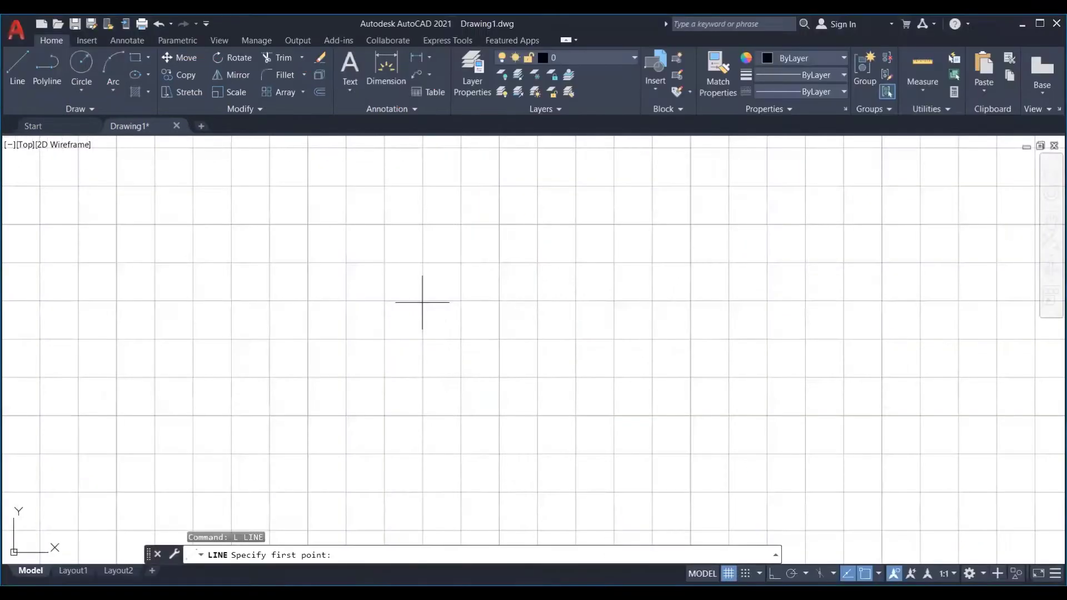
Step: Zoom around the grid and cancel the pending LINE command
scroll(422, 301, "up", 2)
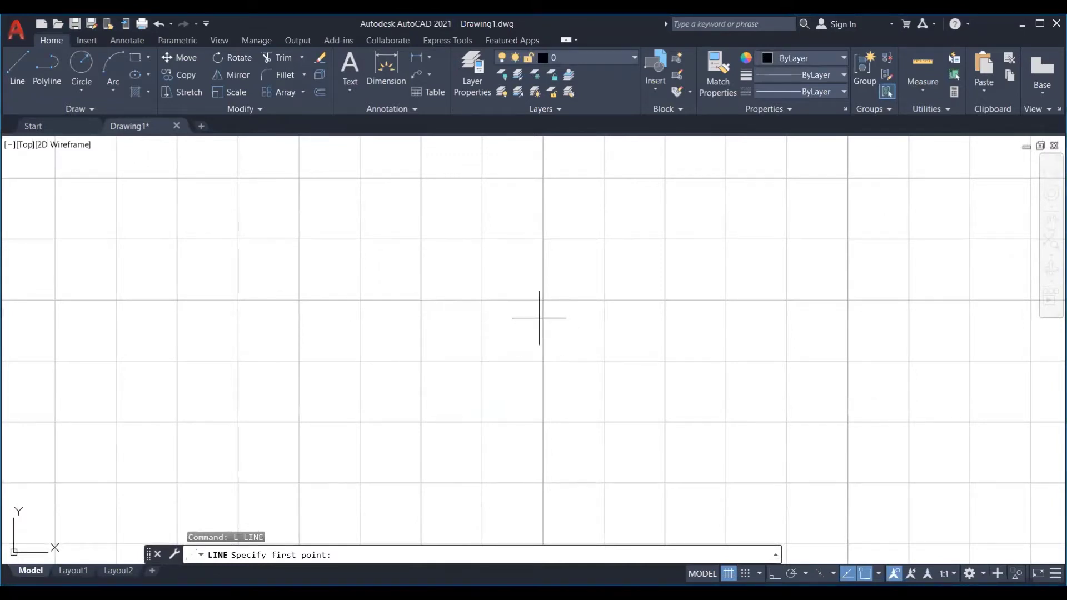
scroll(514, 326, "down", 4)
key("Escape")
key("Escape")
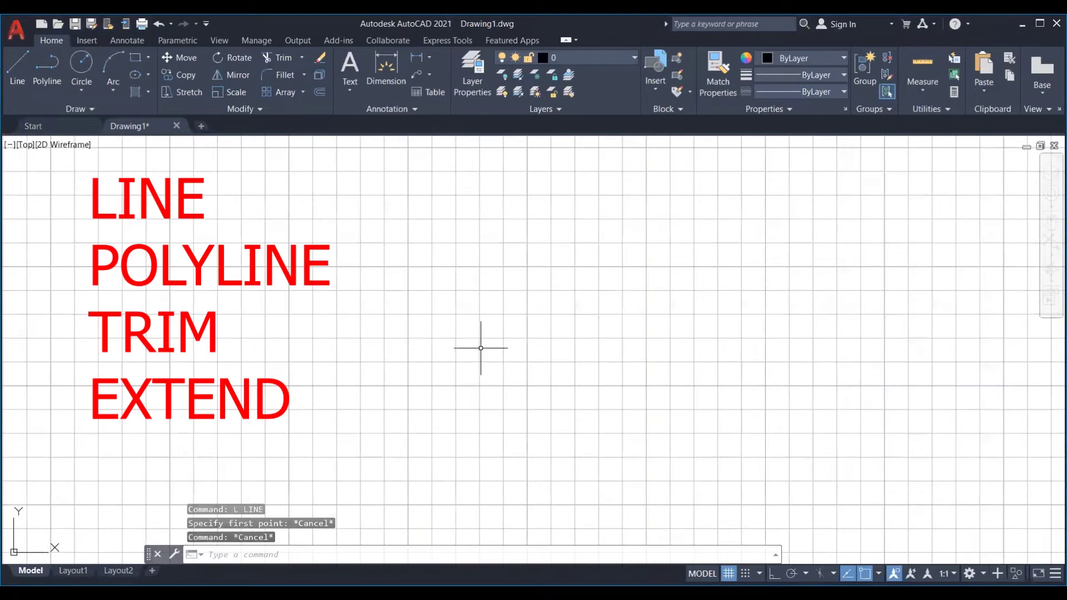
Step: Switch Drafting Settings snap type to Isometric, giving 17.3205 snap and grid X spacing
type("ds")
key("Return")
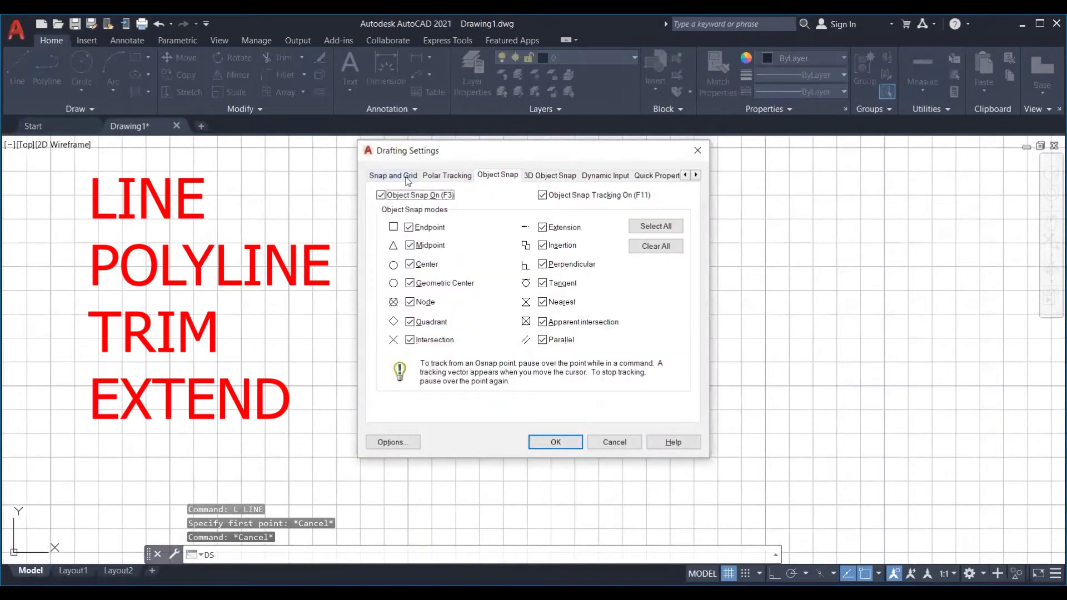
left_click(407, 177)
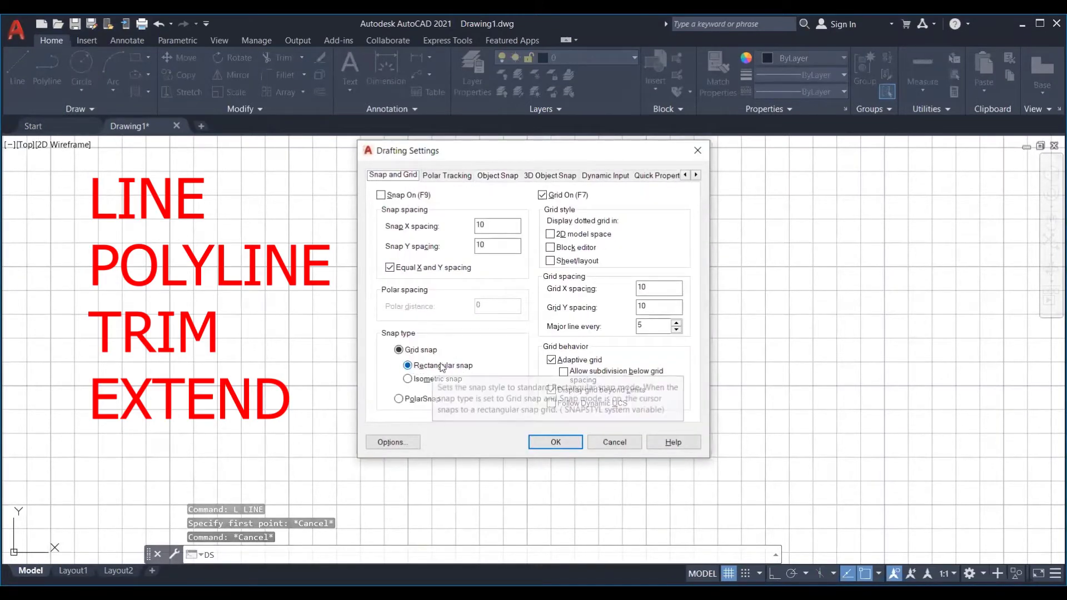
left_click(408, 380)
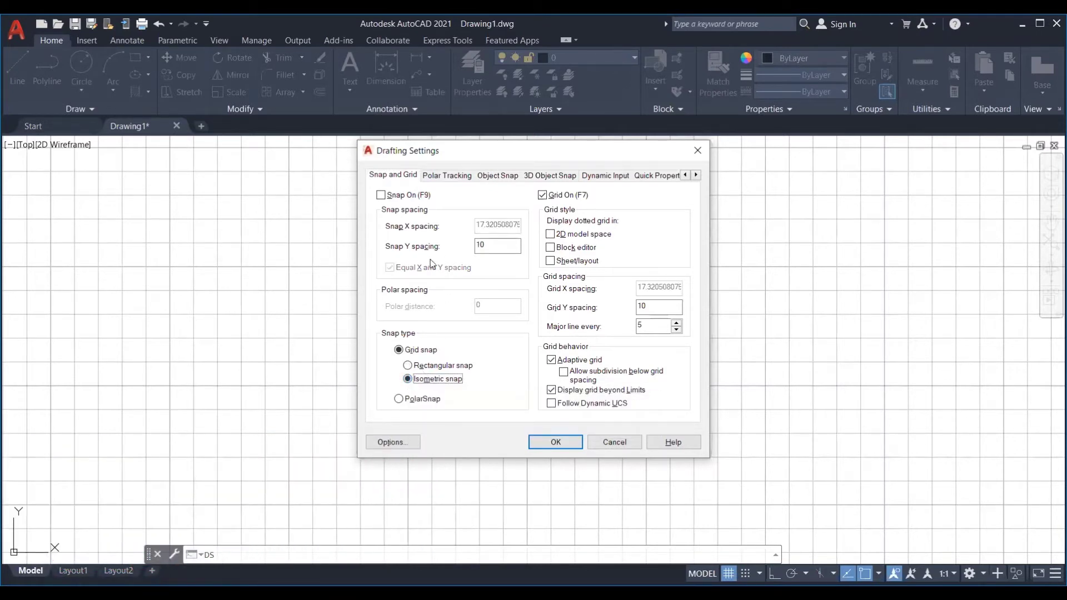
left_click(408, 365)
double_click(491, 227)
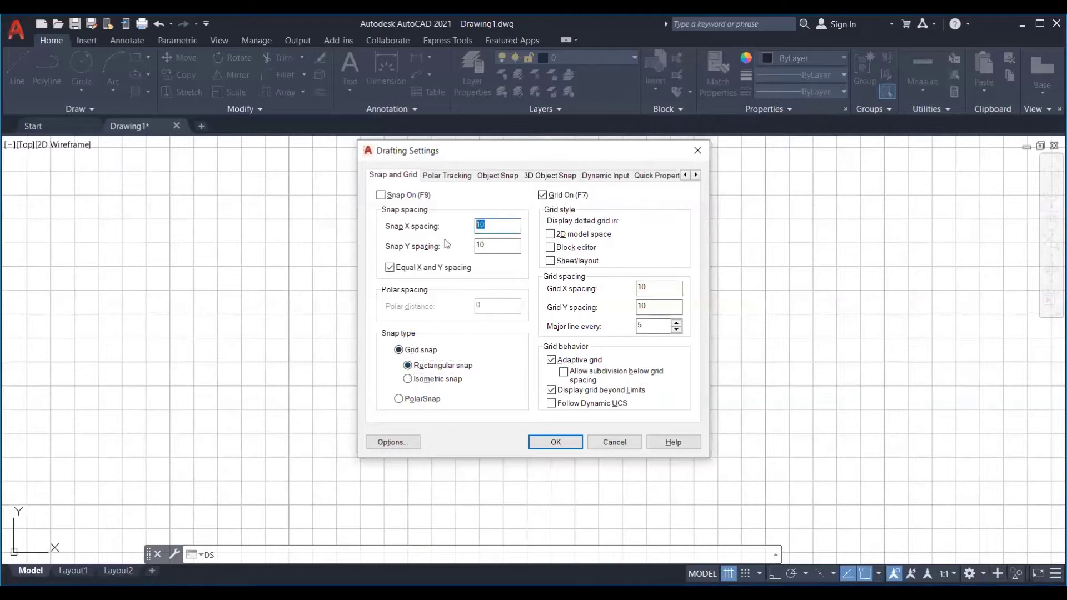
left_click(408, 380)
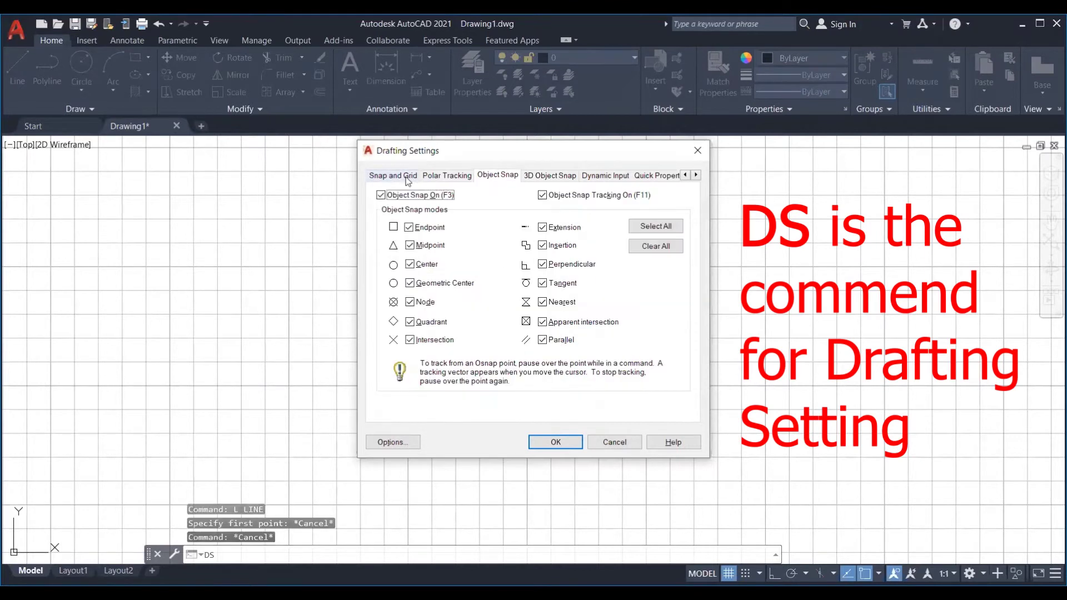
left_click(406, 176)
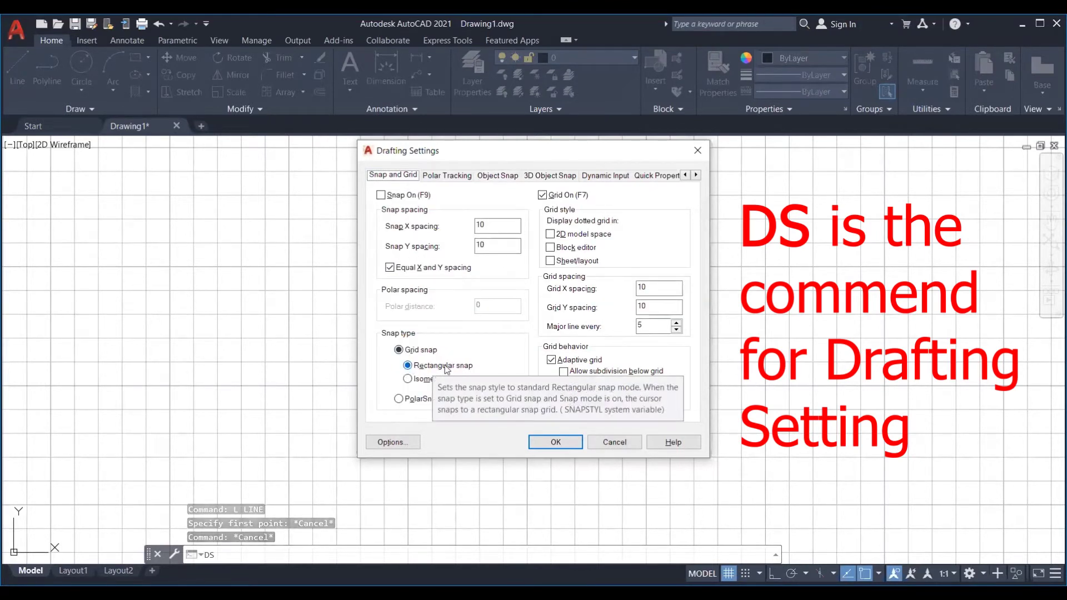
left_click(408, 379)
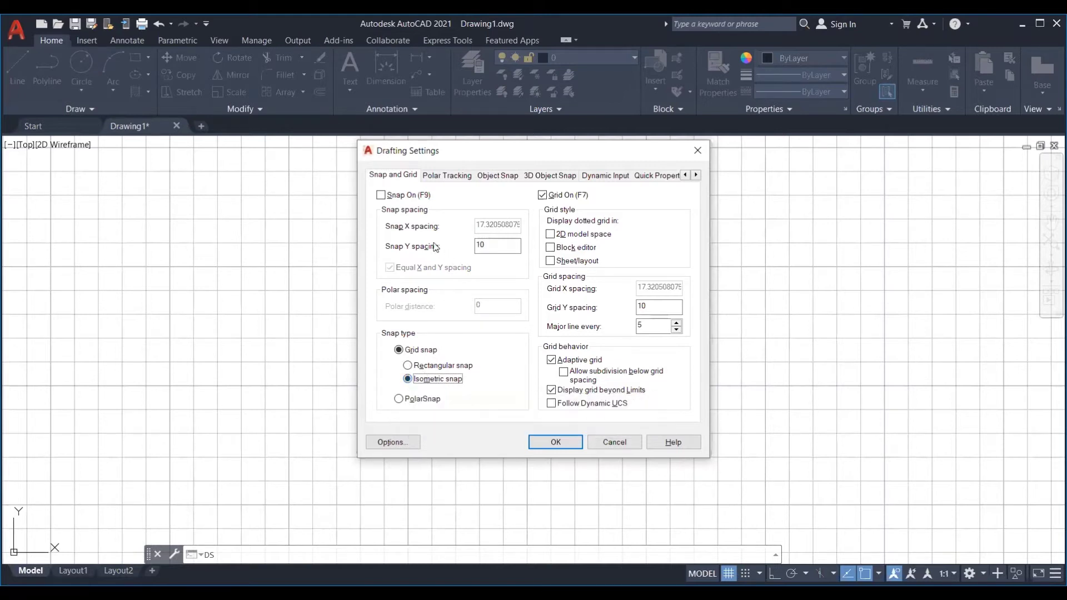
left_click(409, 366)
left_click_drag(491, 228, 476, 253)
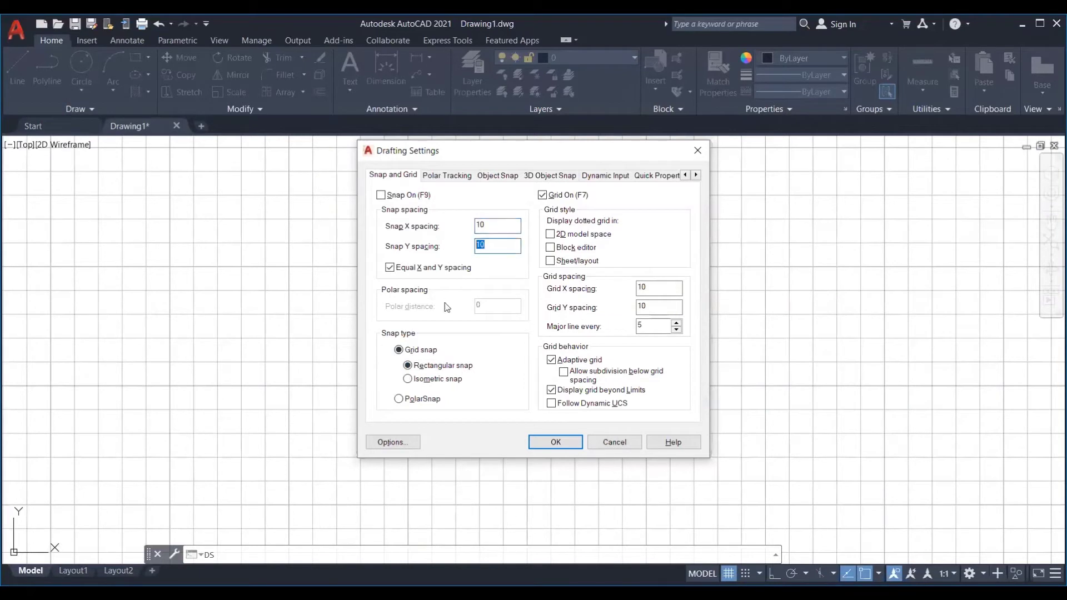
left_click(409, 379)
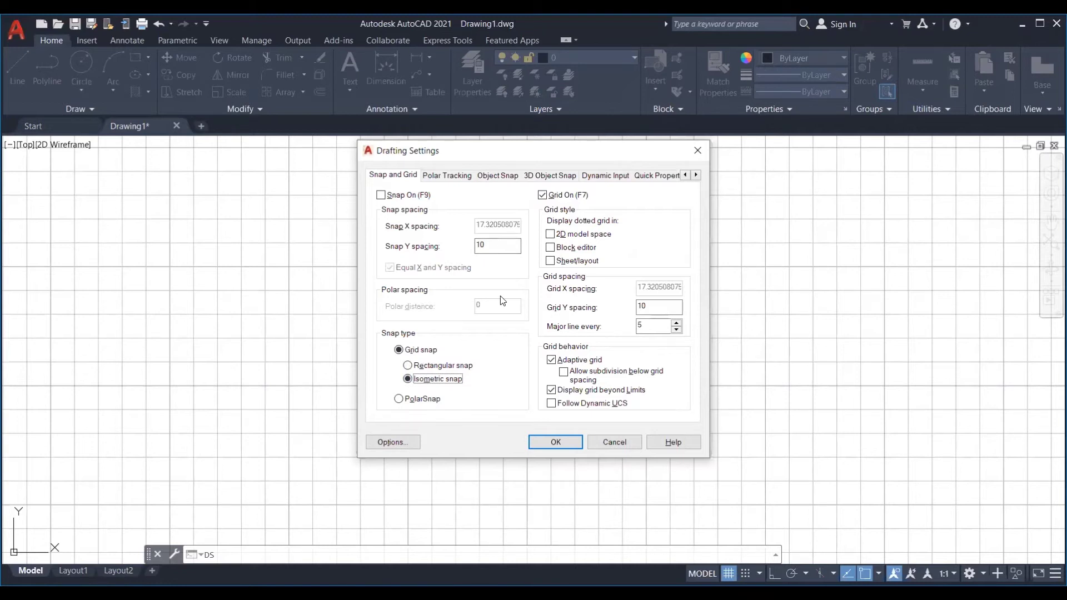
Step: Apply isometric snap, then preview a line while toggling Ortho on and off
key("Return")
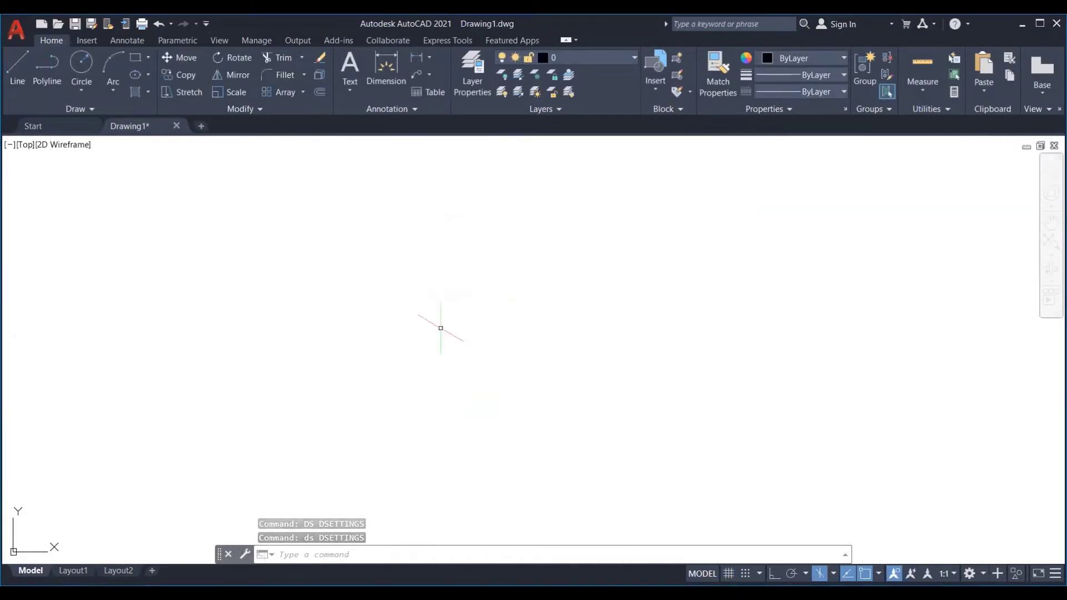
type("l")
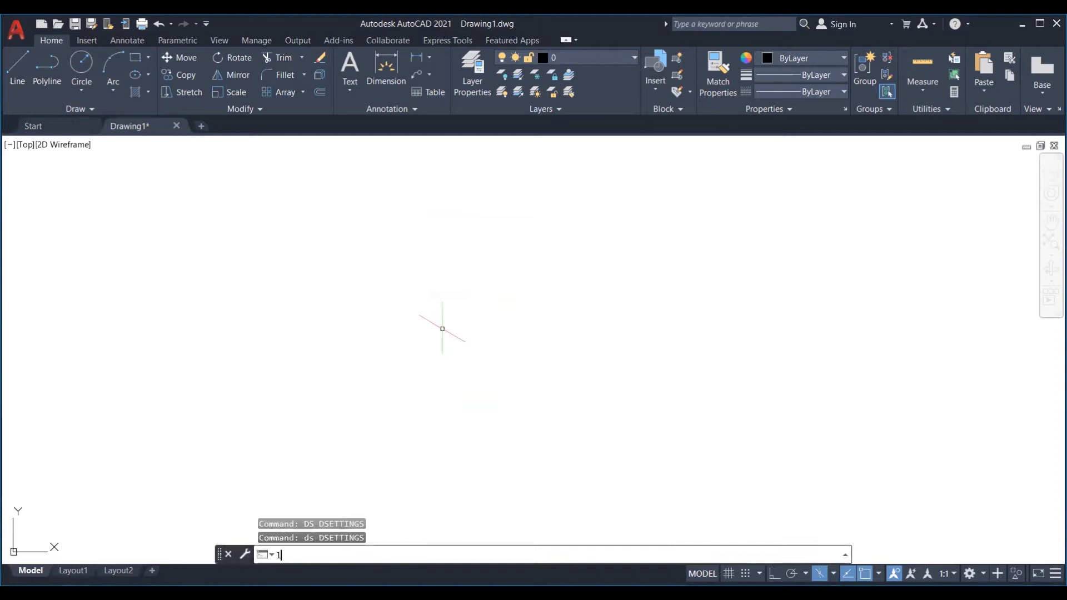
key("Return")
key("F8")
left_click(450, 333)
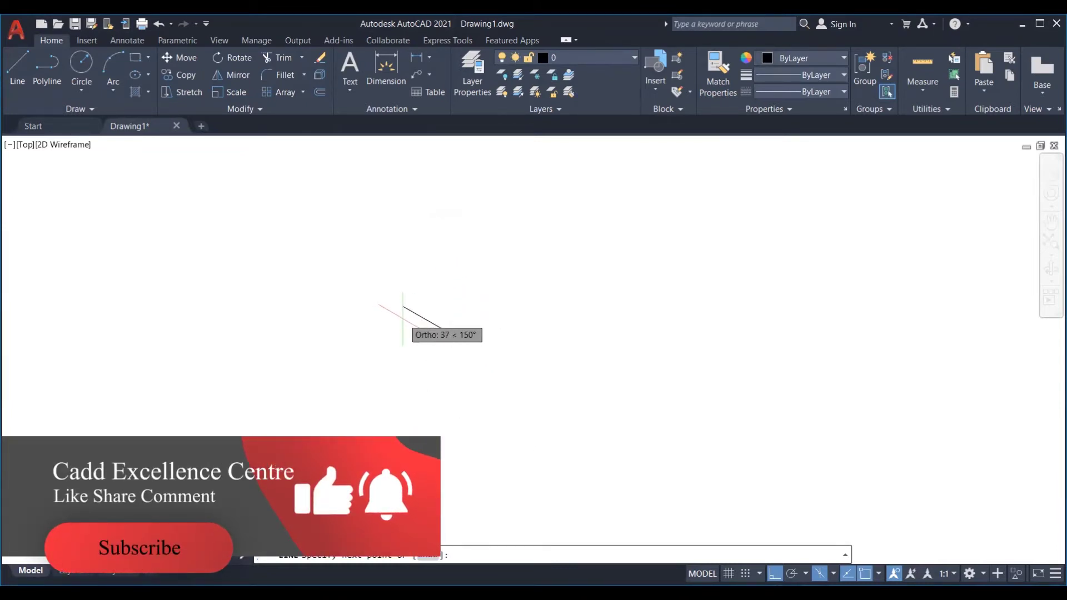
key("F8")
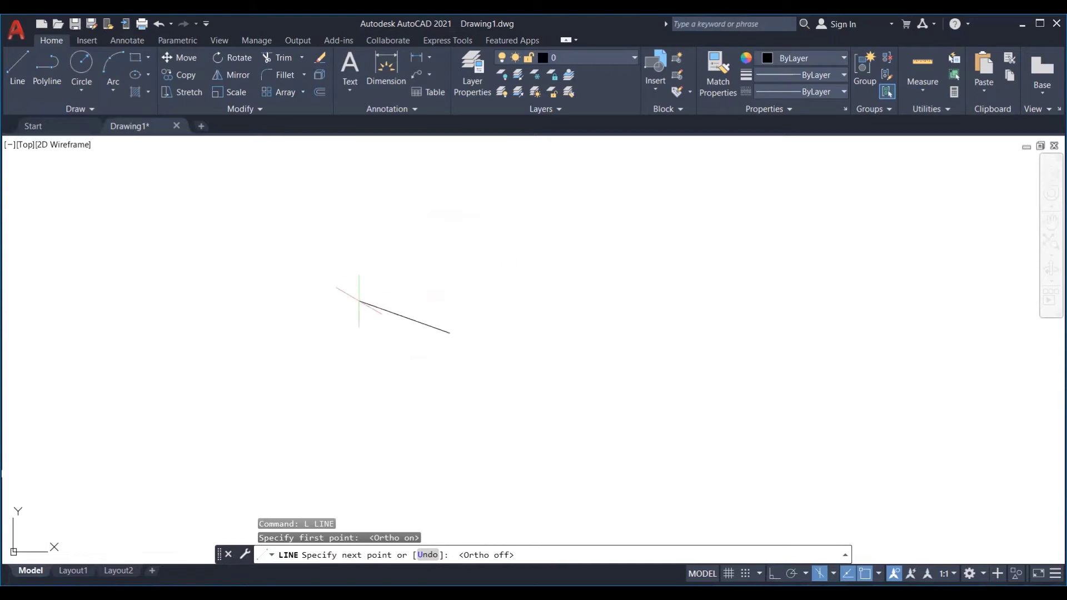
key("F8")
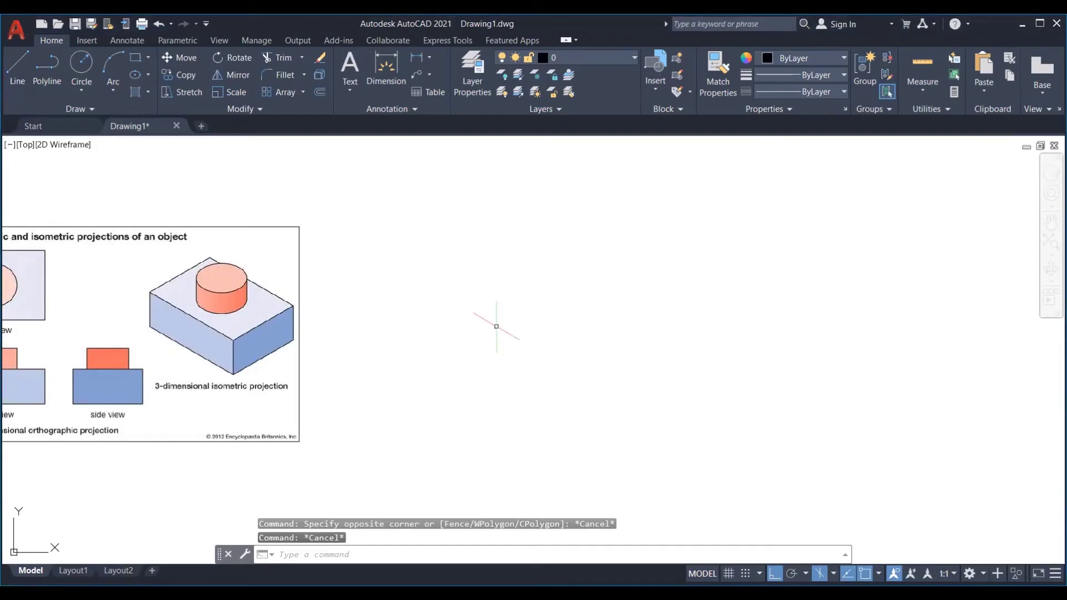
middle_click_drag(493, 321, 336, 320)
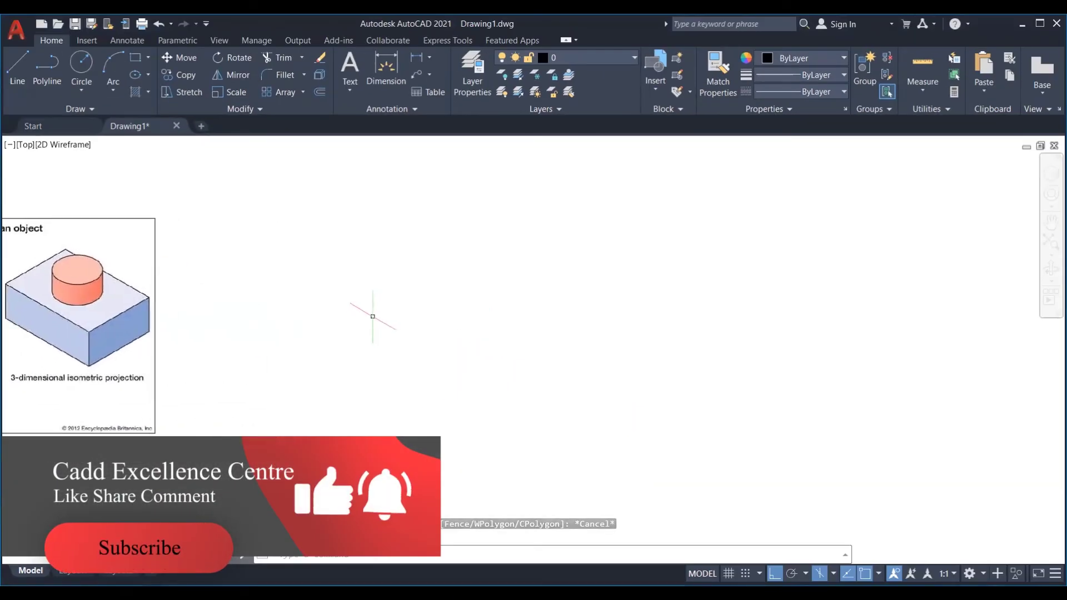
type("l")
key("Return")
left_click(391, 302)
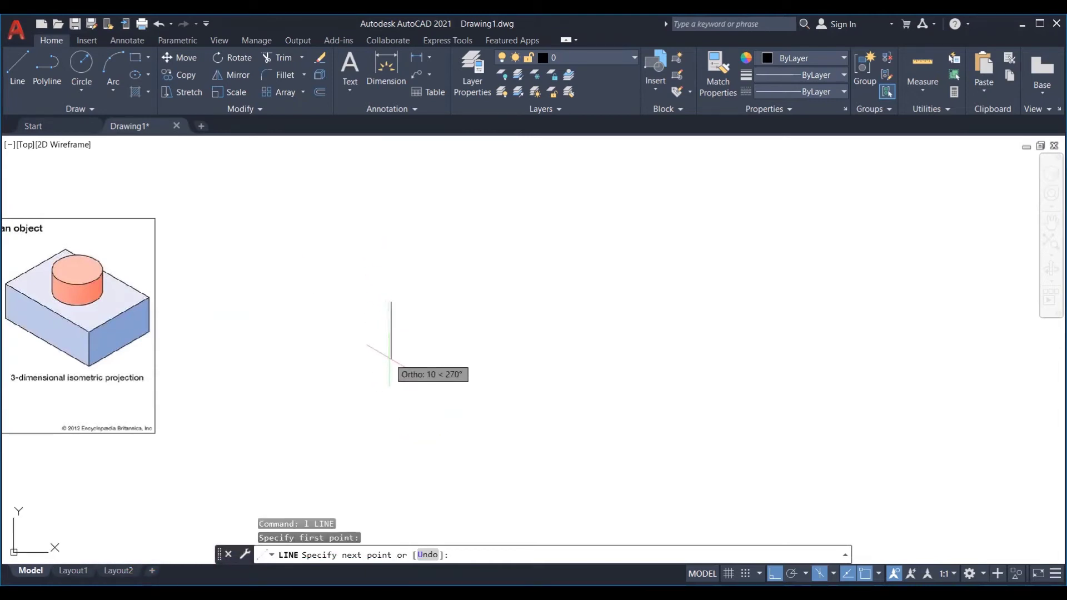
key("F8")
key("F8")
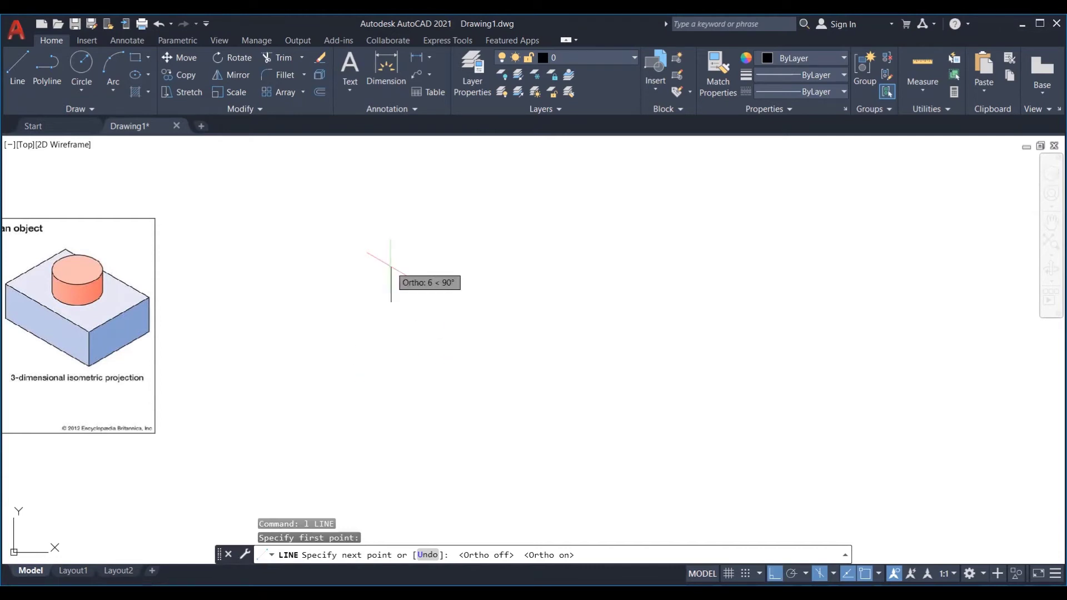
key("Escape")
mouse_move(391, 271)
middle_mouse_down()
mouse_move(697, 283)
mouse_move(710, 262)
middle_mouse_up()
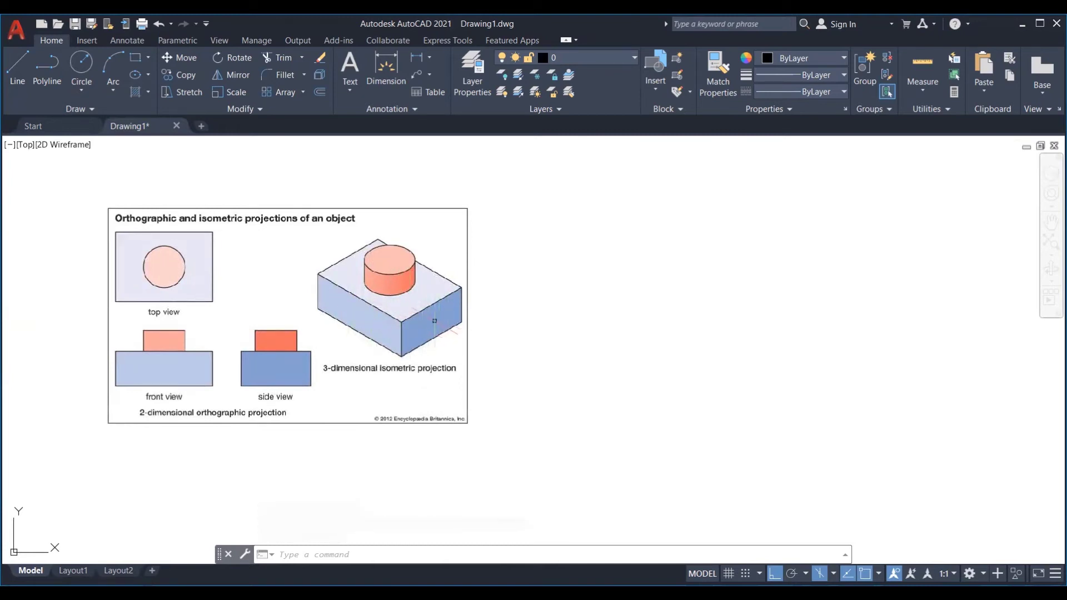
Step: Shift the reference image left and cycle the crosshair through the isoplanes
middle_click_drag(507, 322, 402, 331)
key("F5")
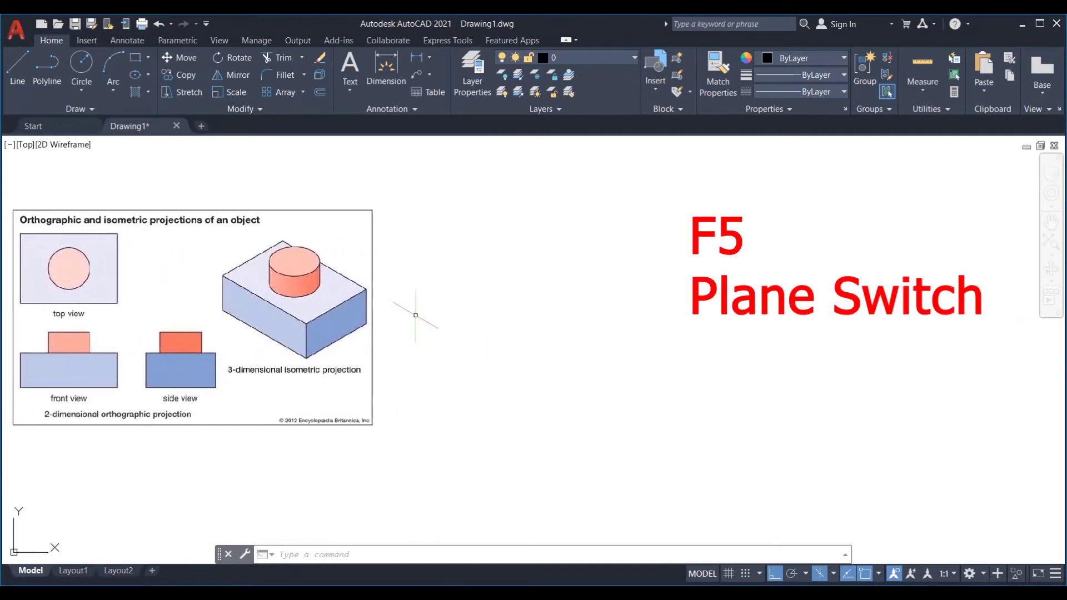
key("F5")
key("F5")
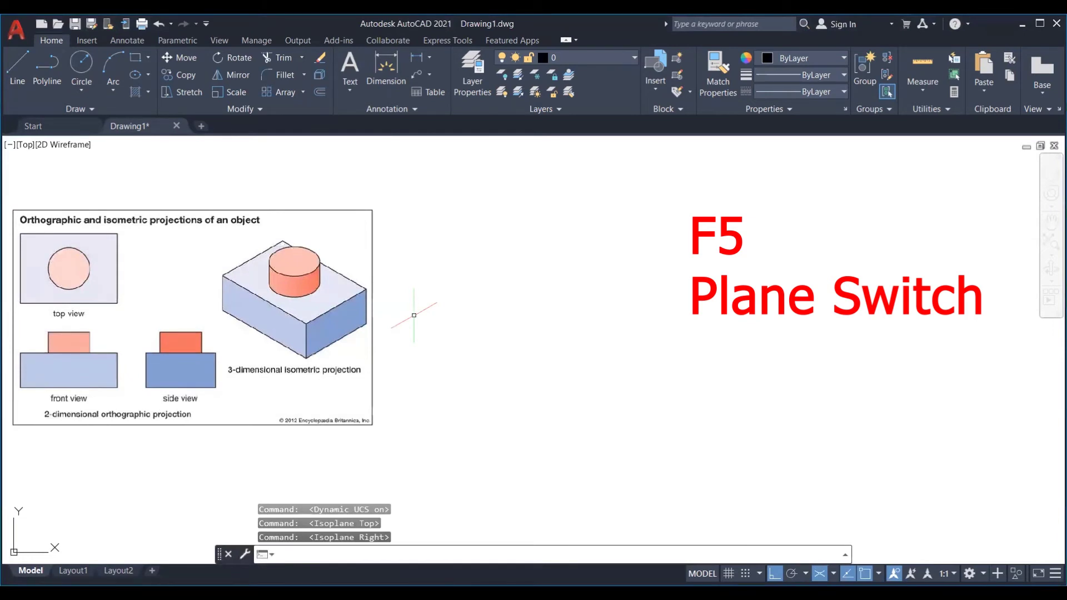
key("F5")
key("F5")
key("Escape")
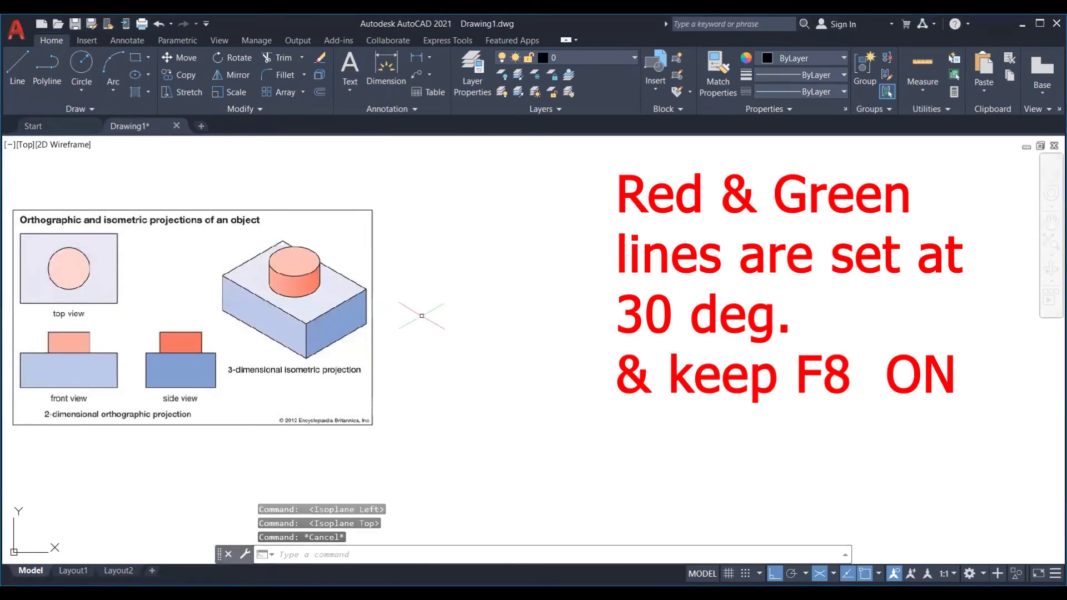
Step: Start a line and cycle Right, Left and Top isoplanes, cancelling without drawing
type("l")
key("Return")
left_click(444, 312)
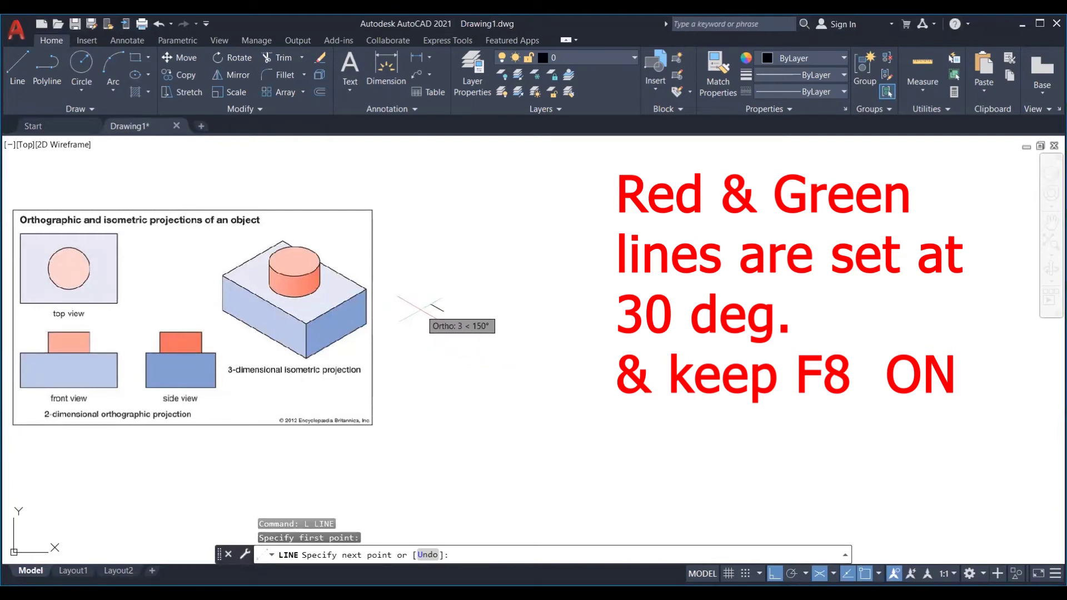
key("F5")
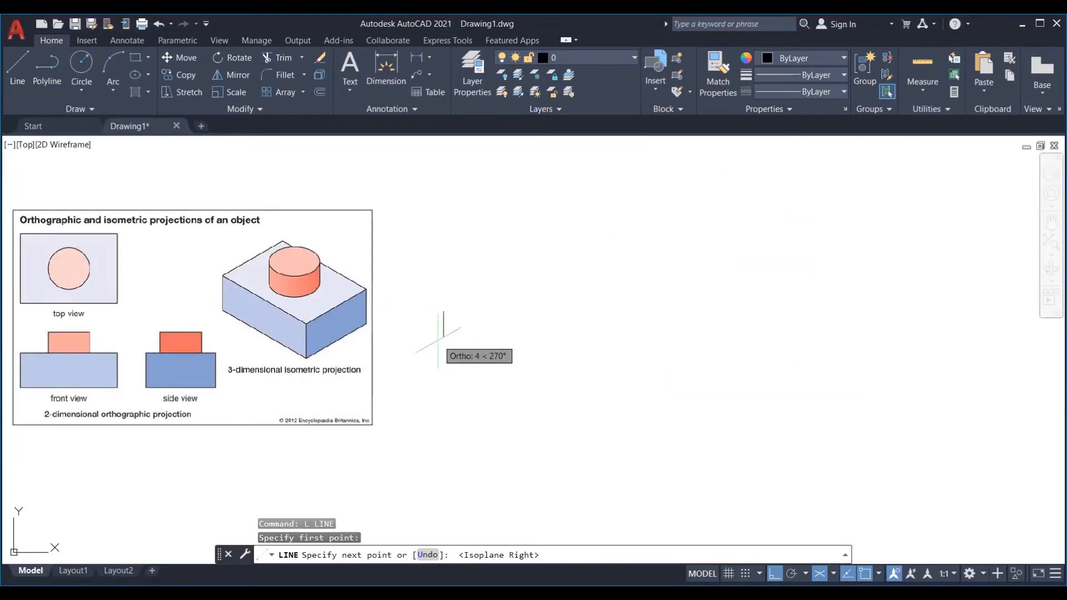
key("F5")
key("F5")
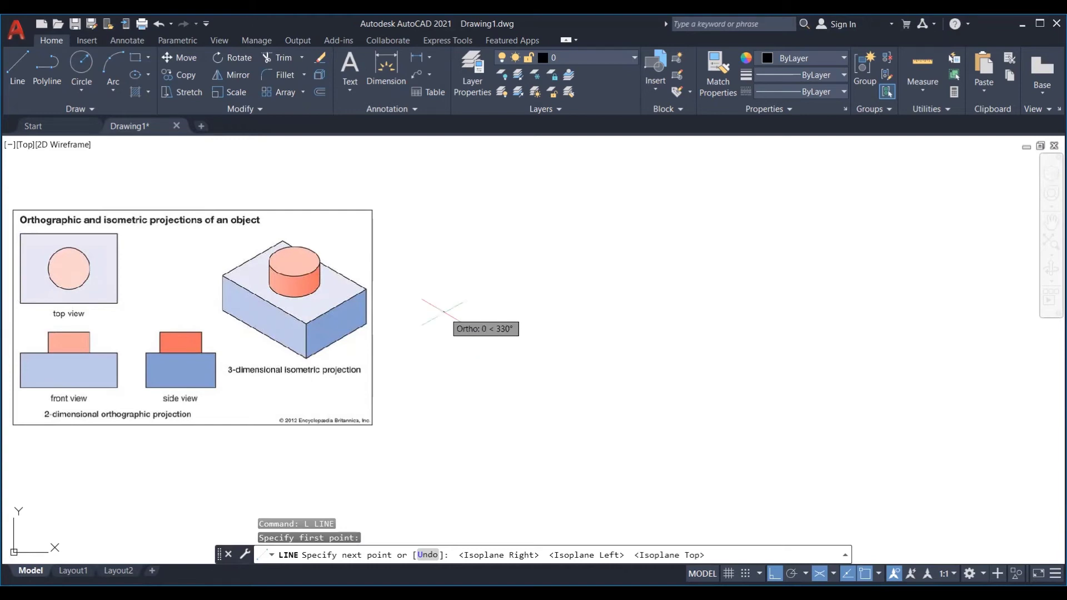
key("F5")
key("Escape")
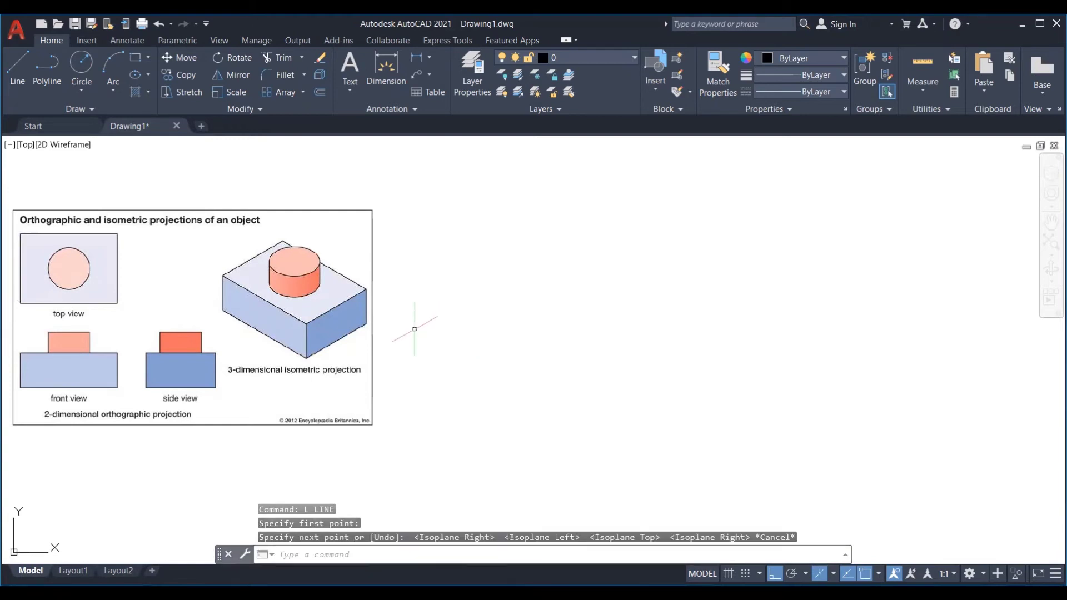
middle_click_drag(285, 299, 293, 288)
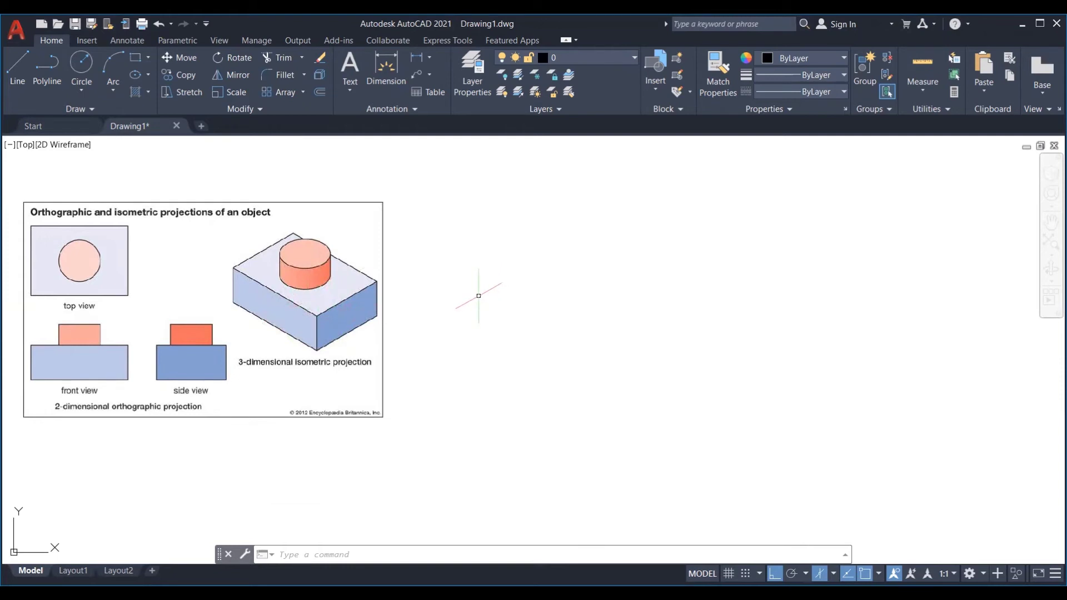
Step: Close the isometric rhombus at its left corner and pan to free space below
key("F5")
key("F5")
key("F5")
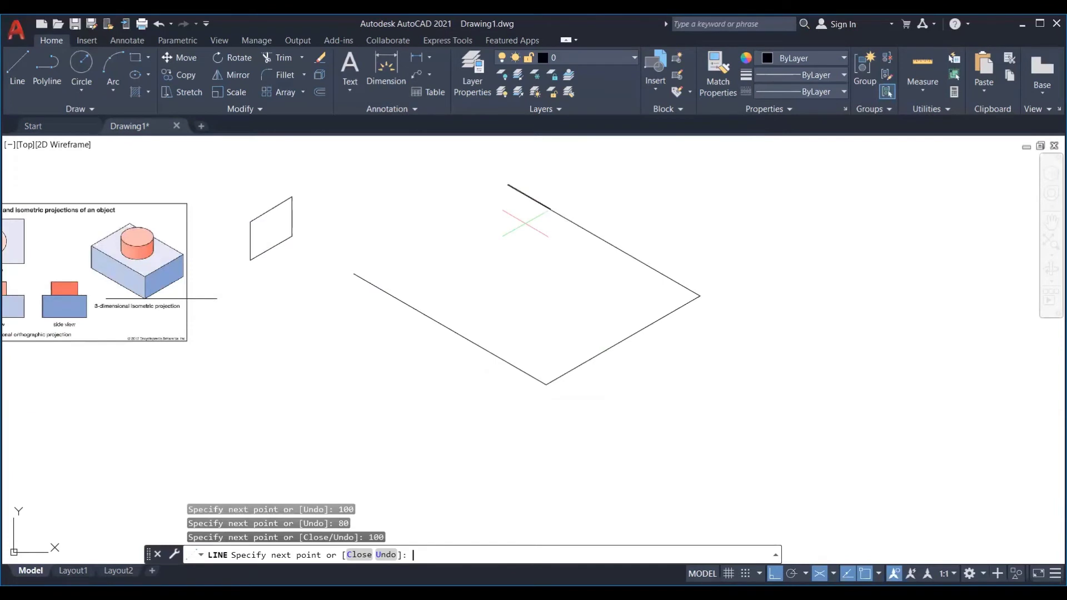
left_click(354, 273)
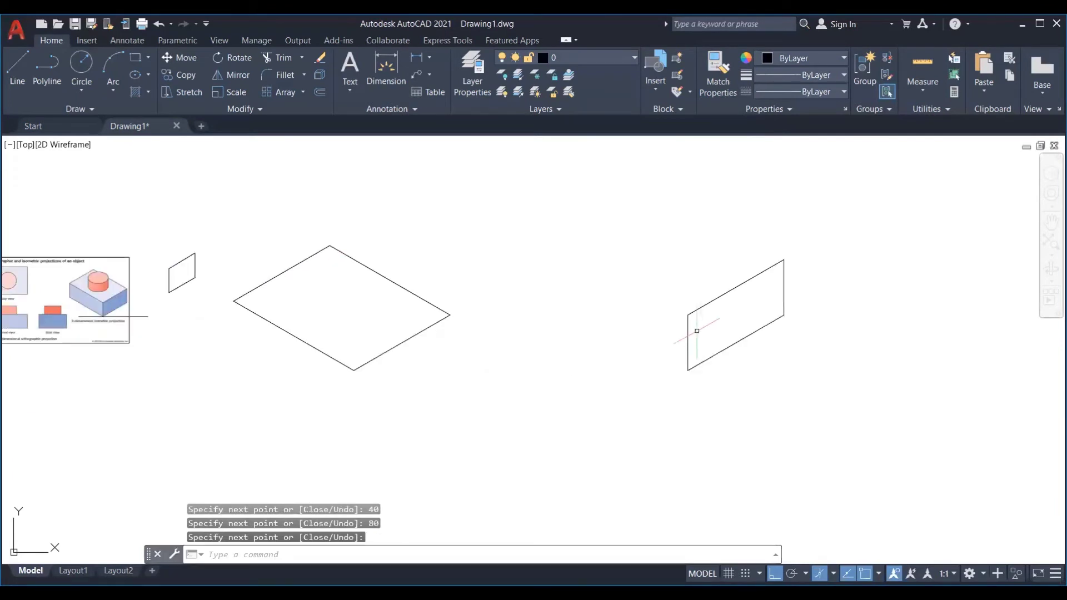
scroll(693, 335, "down", 2)
middle_click_drag(547, 320, 516, 204)
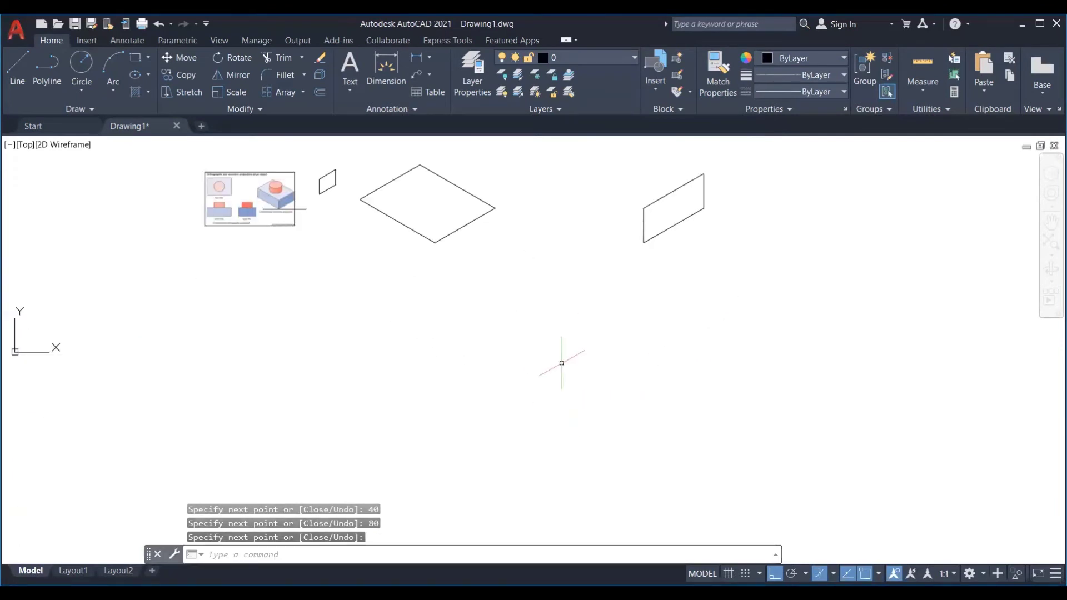
Step: Start a new outline with a 40-unit vertical edge, undoing misplaced edges
key("Return")
left_click(496, 481)
type("40")
key("Return")
left_click(556, 431)
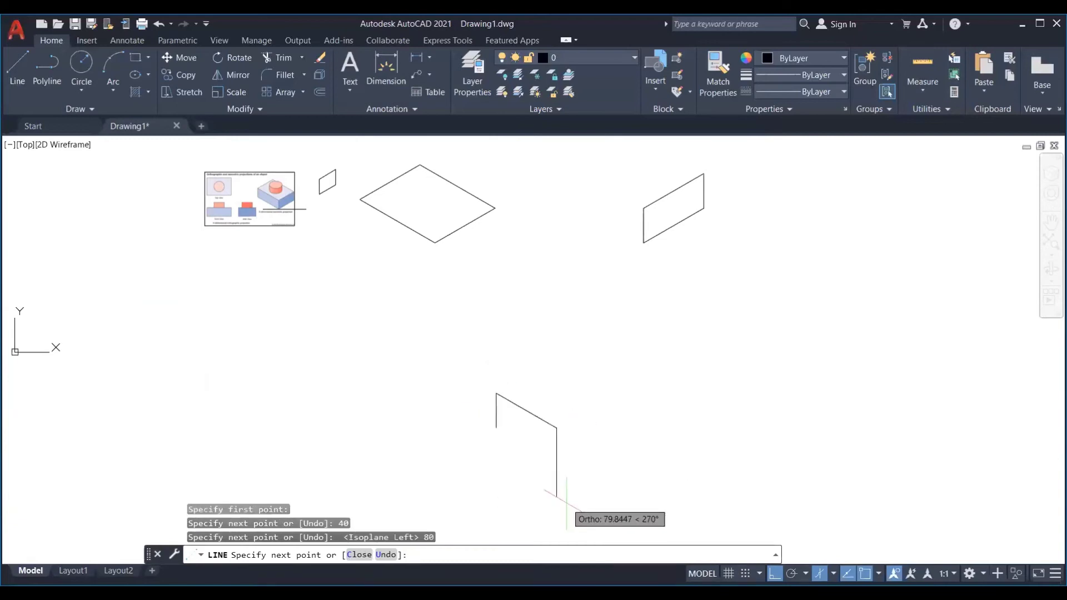
key("ctrl+z")
type("20")
key("Return")
key("ctrl+z")
Step: Complete the parallelogram with 100, 40 and 100-unit edges
type("100")
key("Return")
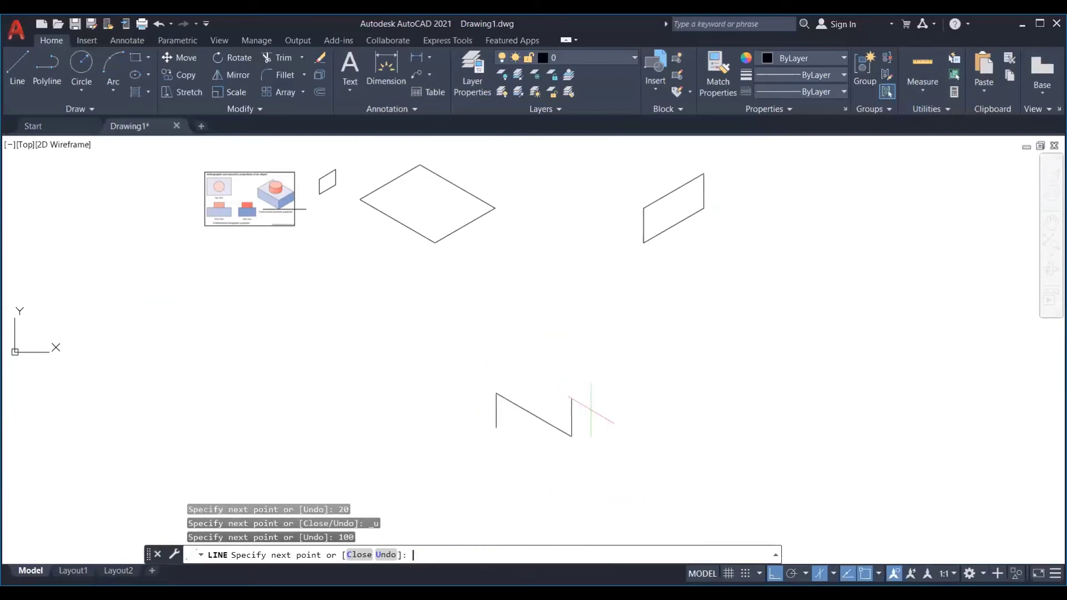
type("40")
key("Return")
type("100")
key("Return")
key("Escape")
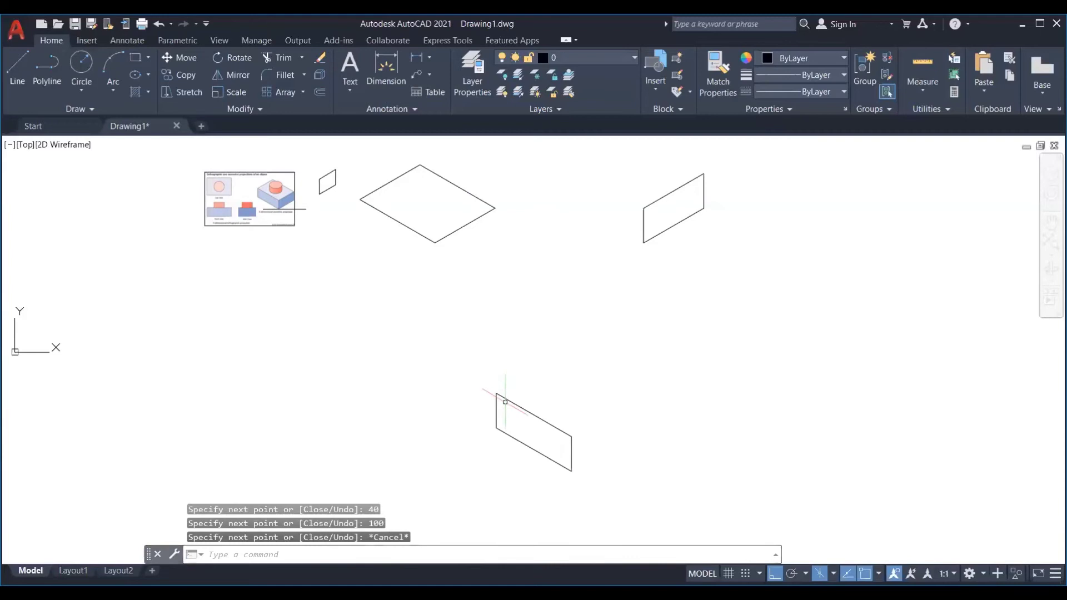
middle_click_drag(462, 333, 494, 381)
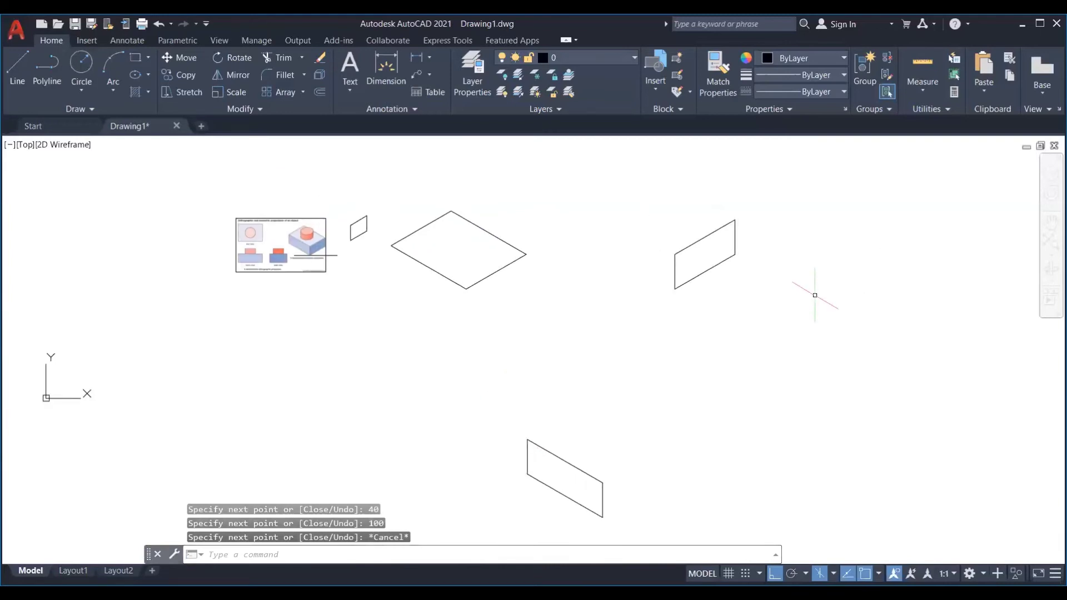
Step: Window-select the rhombus and copy it 40 units up from its bottom corner
scroll(708, 274, "up", 2)
left_click(722, 273)
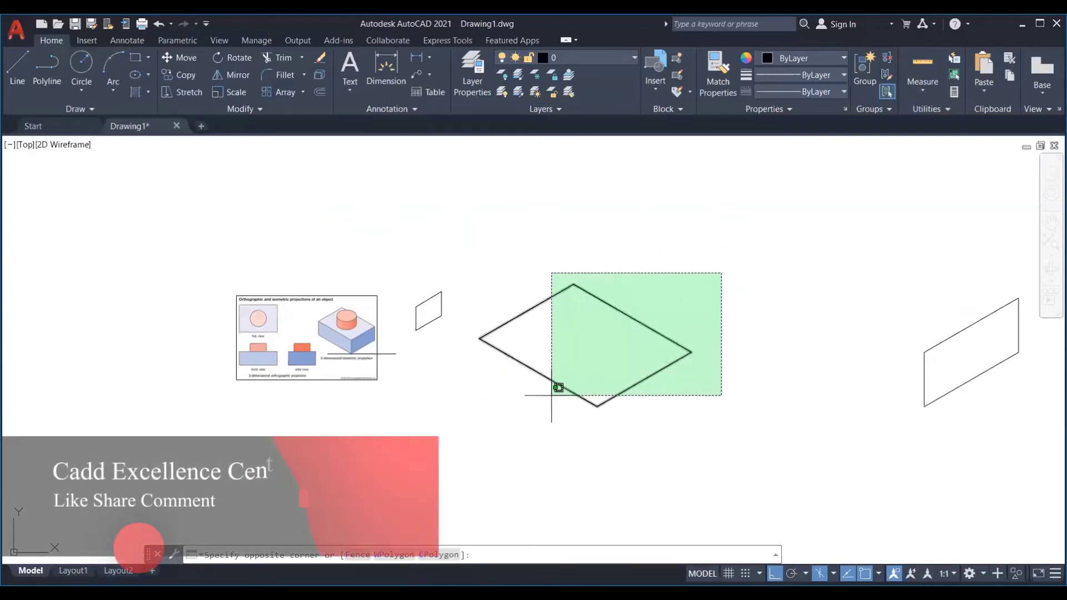
left_click(506, 417)
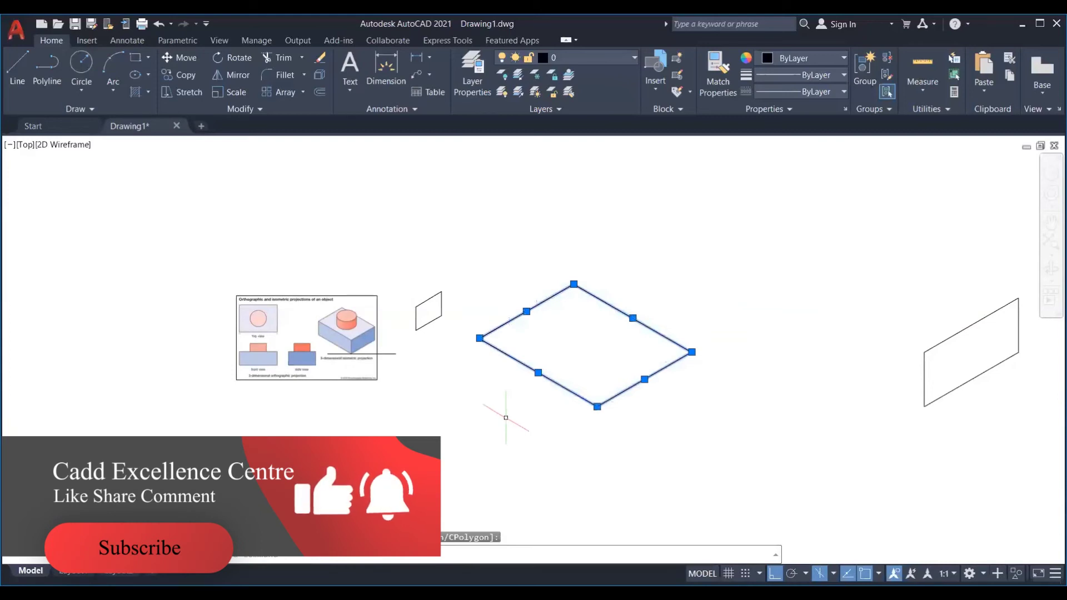
type("c")
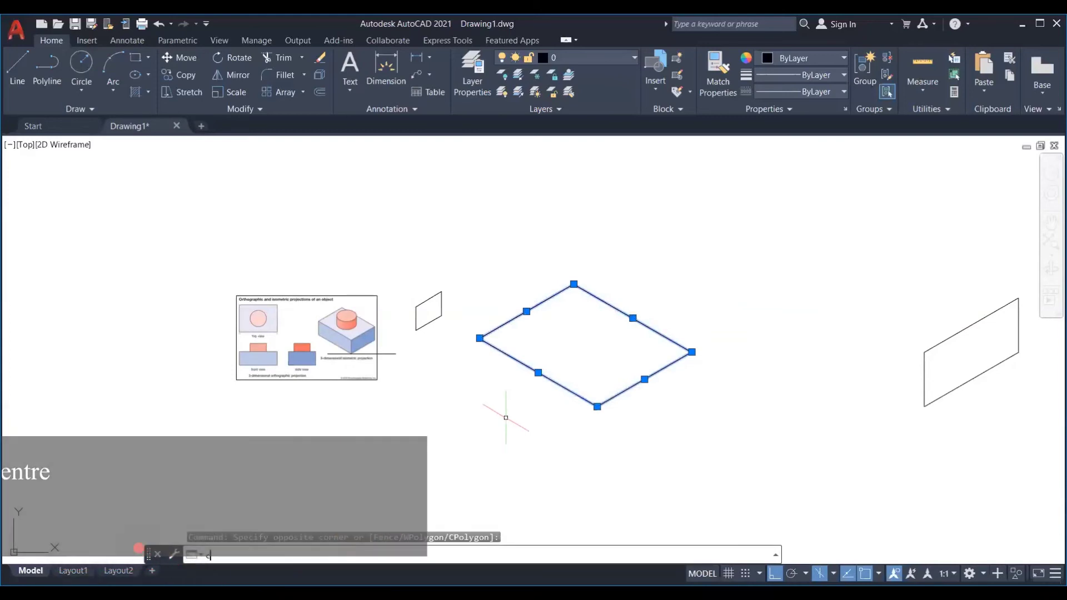
type("o")
key("Return")
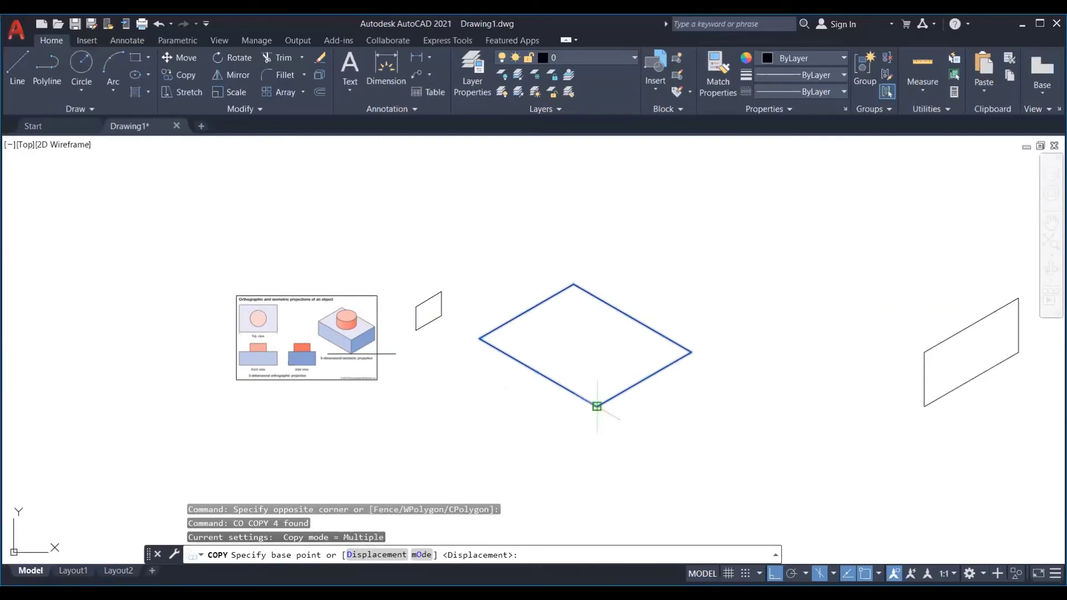
left_click(597, 407)
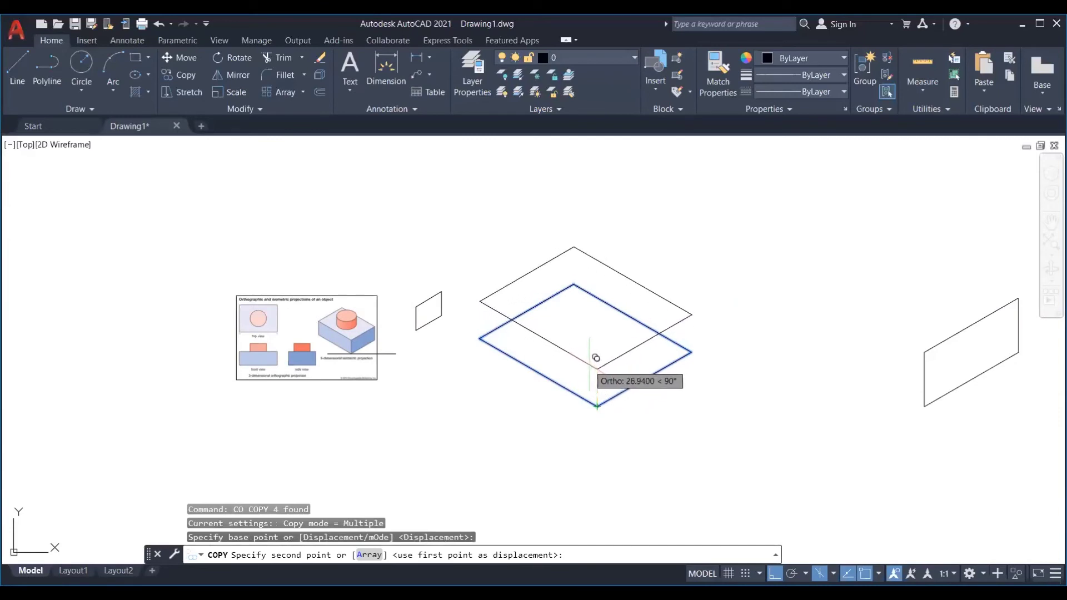
type("40")
key("Return")
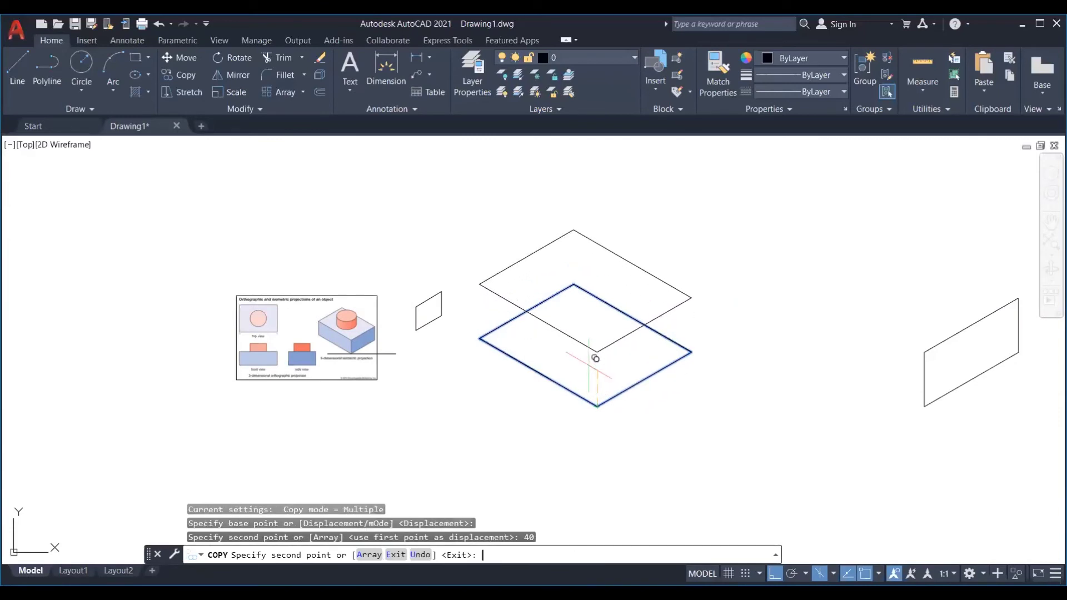
key("Escape")
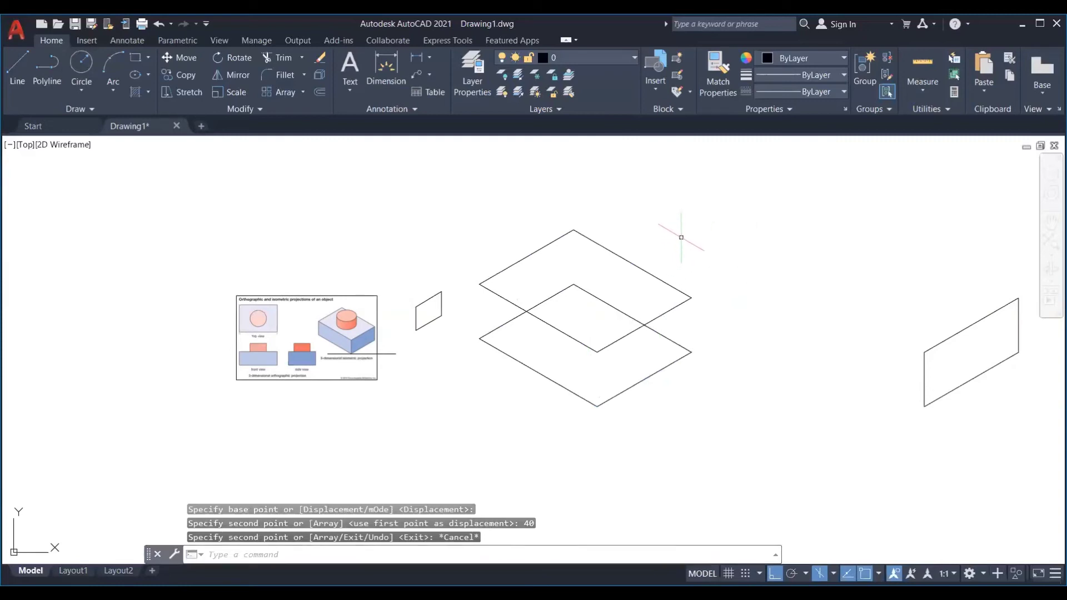
Step: Draw vertical edges linking the right and front corners of the two rhombuses
type("l")
key("Return")
left_click(691, 299)
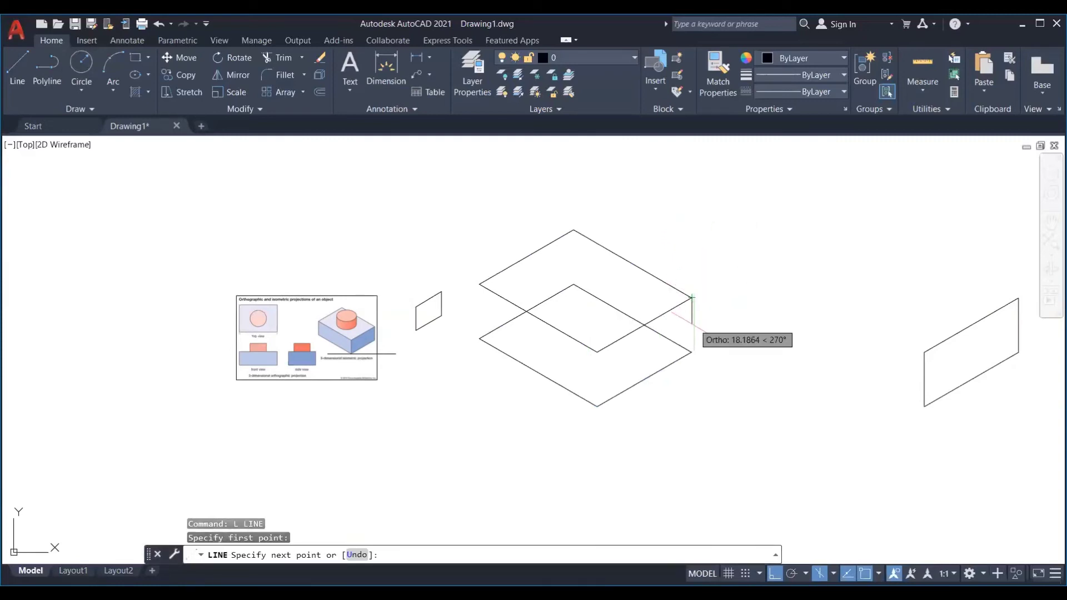
left_click(691, 351)
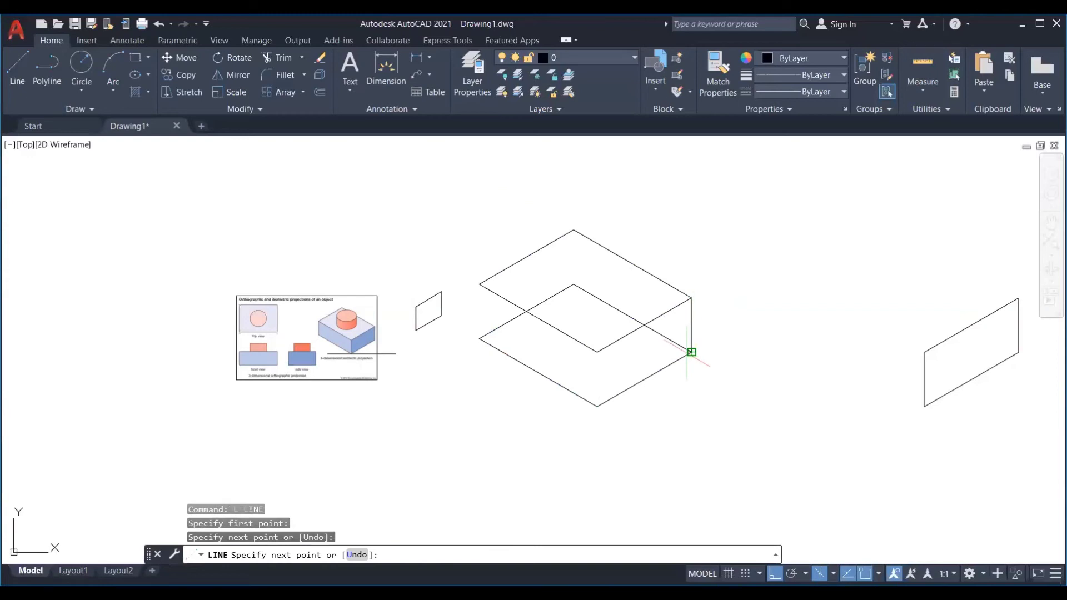
key("Return")
key("Return")
left_click(597, 352)
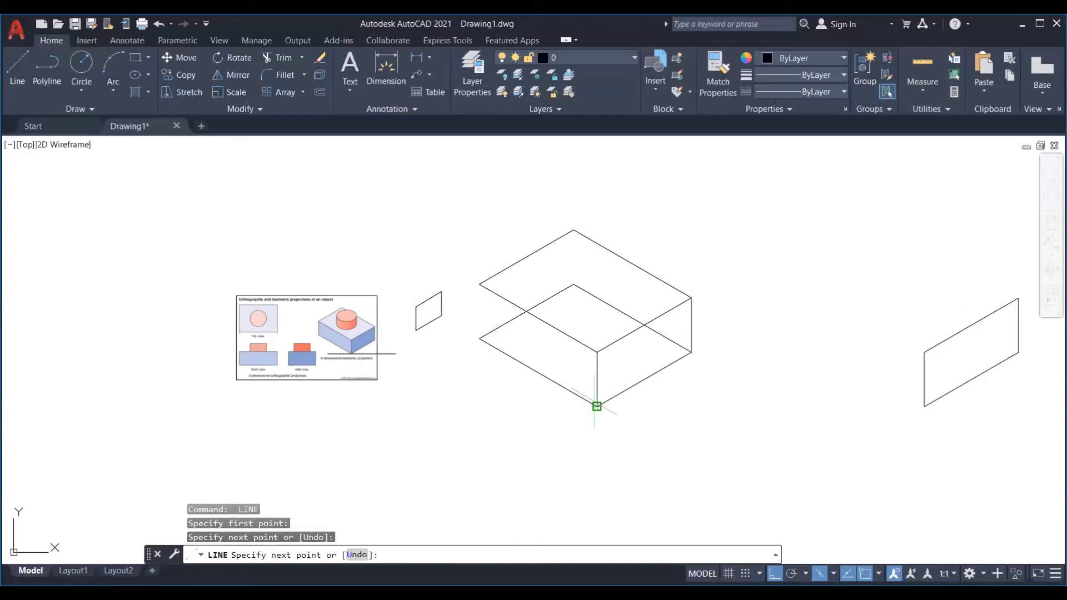
key("Return")
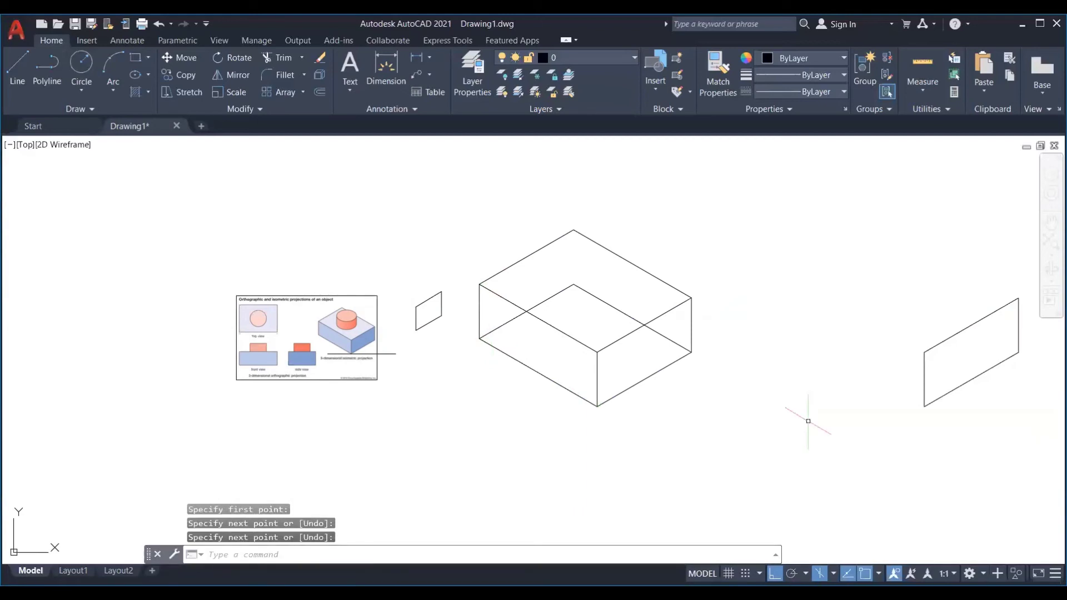
key("Return")
key("Return")
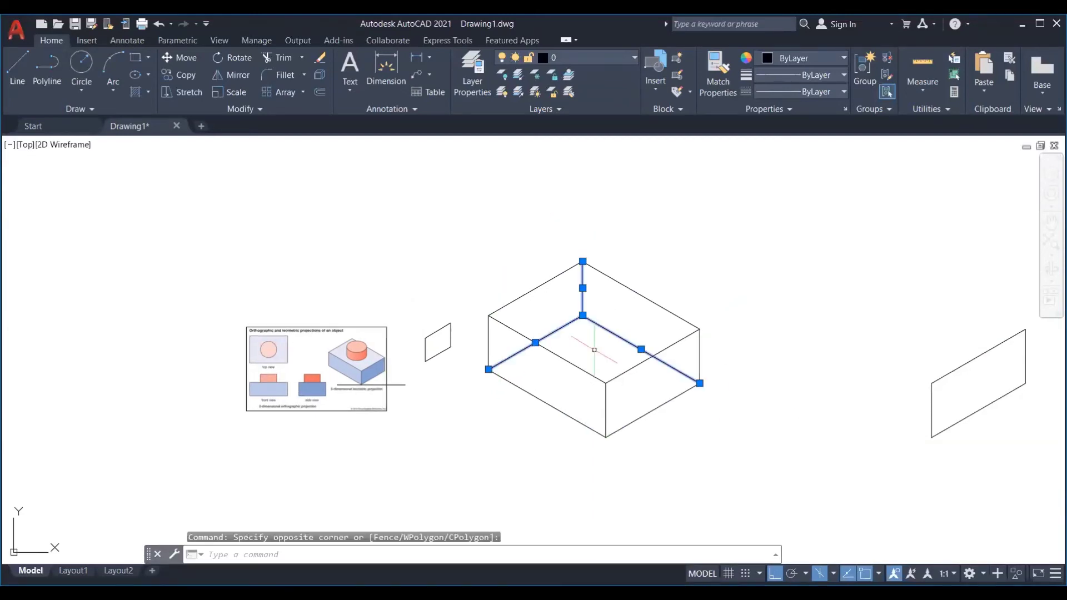
scroll(338, 366, "up", 4)
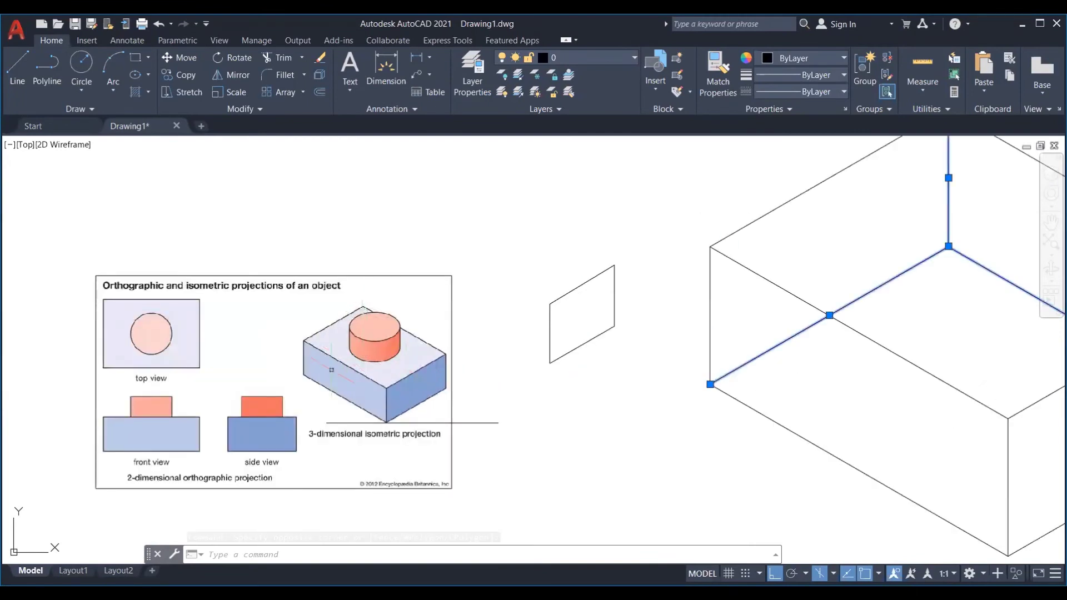
scroll(351, 339, "down", 2)
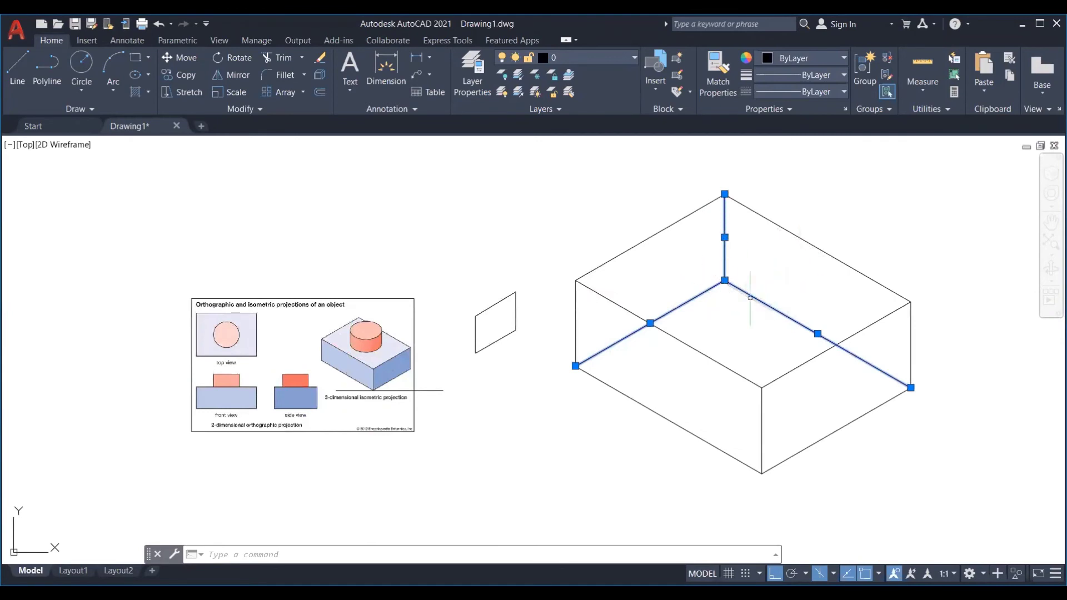
middle_click_drag(658, 320, 644, 324)
middle_click_drag(824, 270, 752, 274)
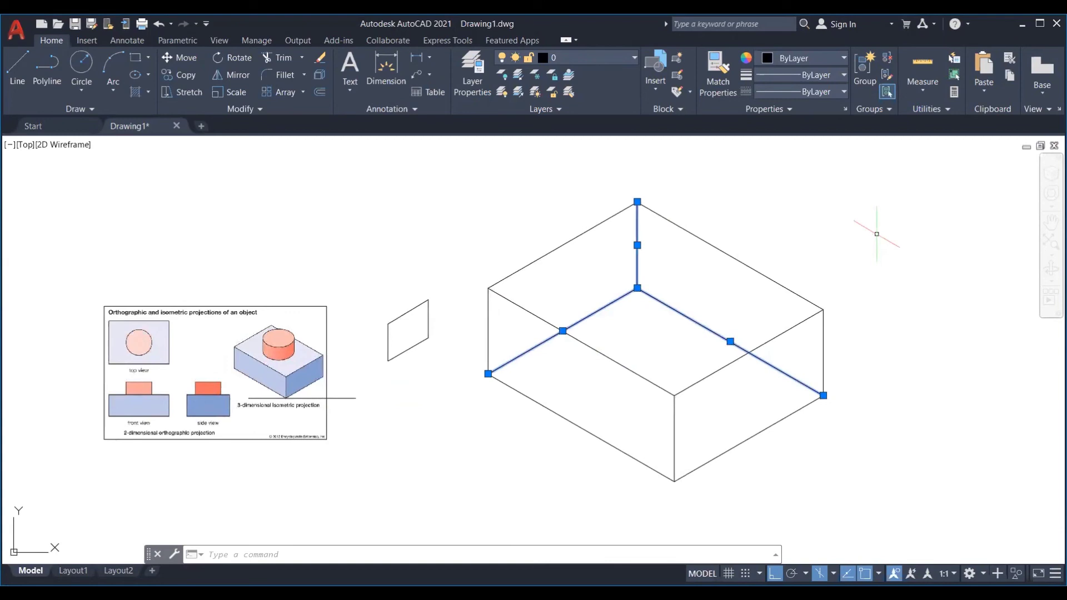
Step: Erase the three hidden back edges and the three earlier face circles
key("Delete")
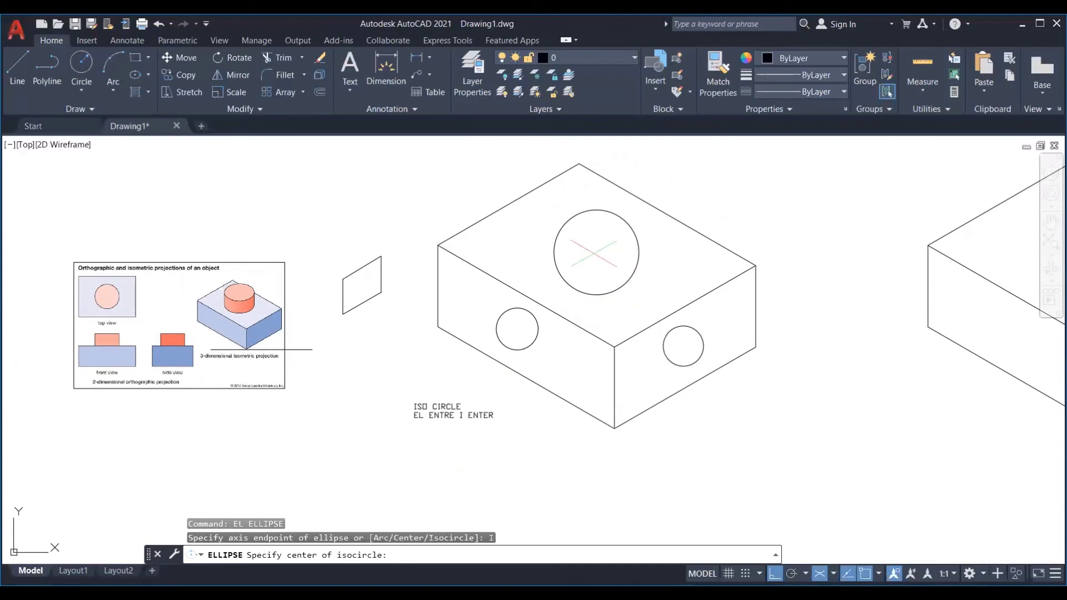
key("Escape")
left_click(638, 239)
left_click(681, 350)
left_click(541, 348)
key("Delete")
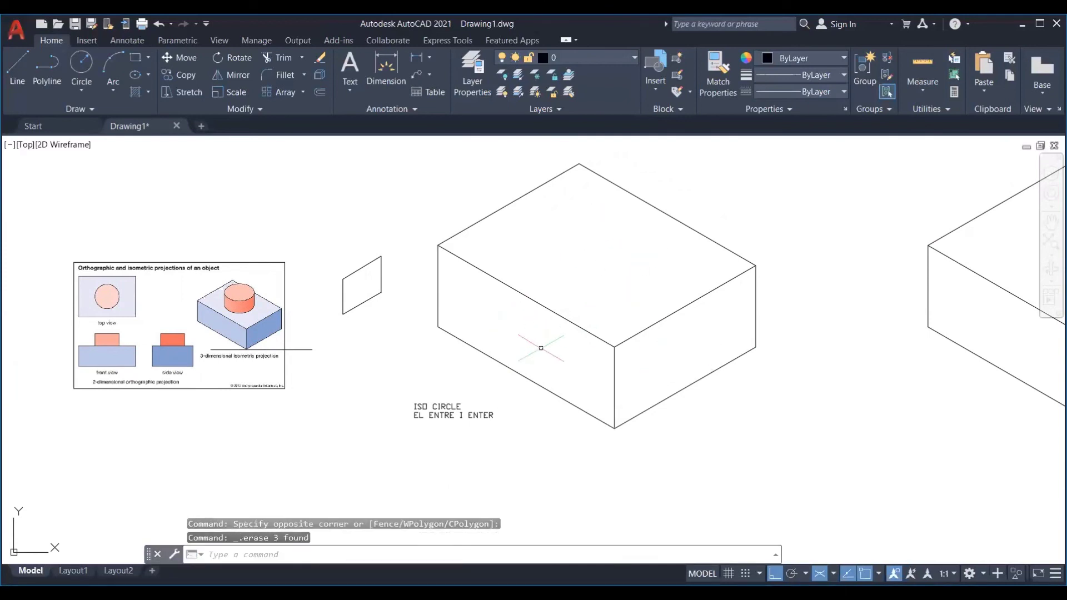
Step: Draw an isocircle centred on the box's top face
type("el")
key("Return")
type("i")
key("Return")
left_click(592, 254)
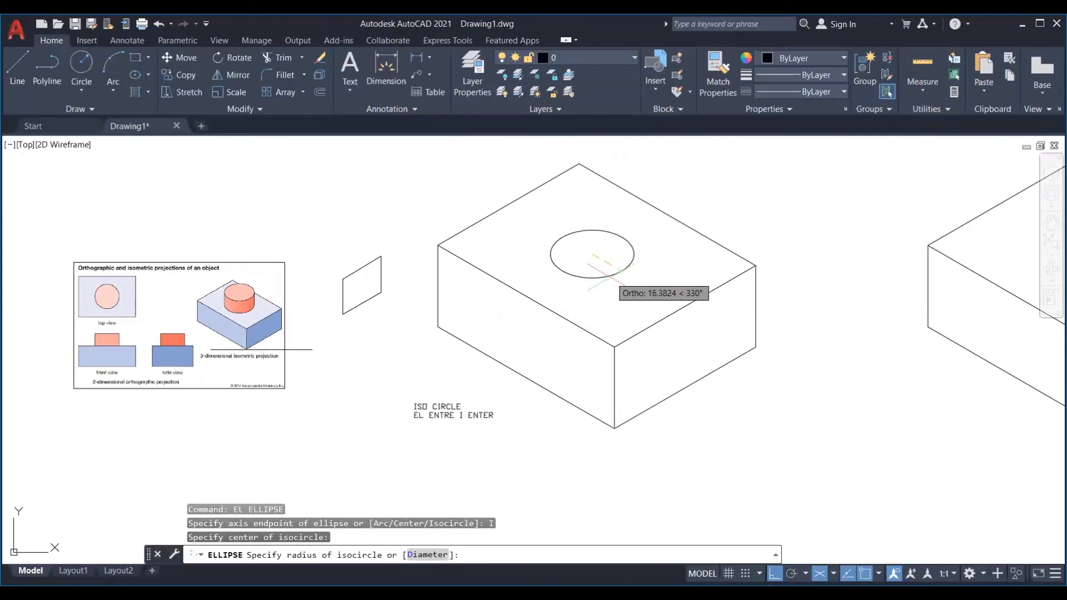
left_click(626, 278)
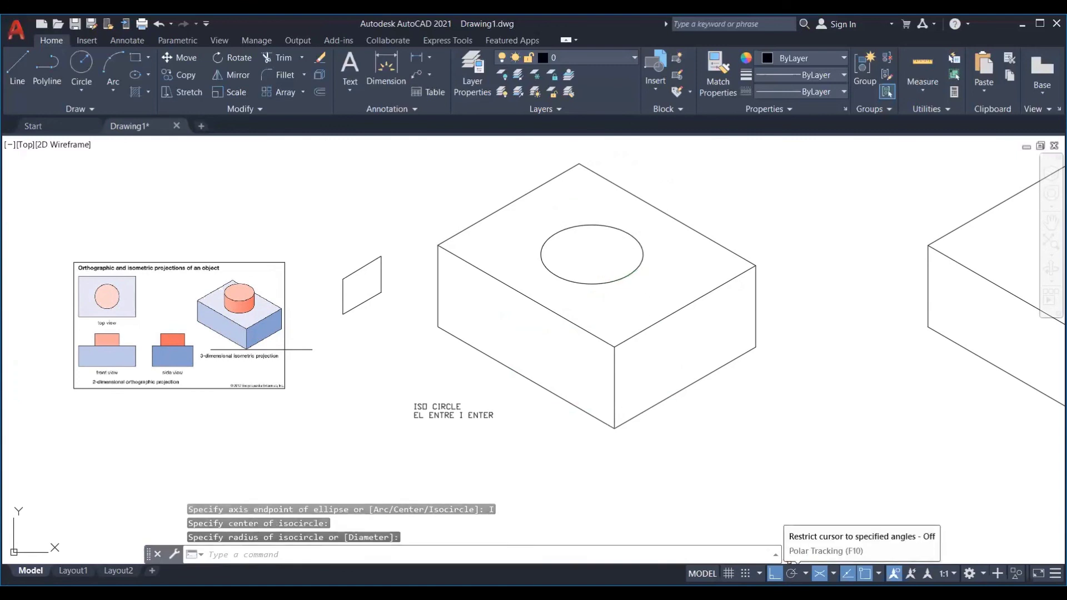
Step: Draw an isocircle on the left face, switching to the matching isoplane
type("el")
key("Return")
type("i")
key("Return")
left_click(516, 329)
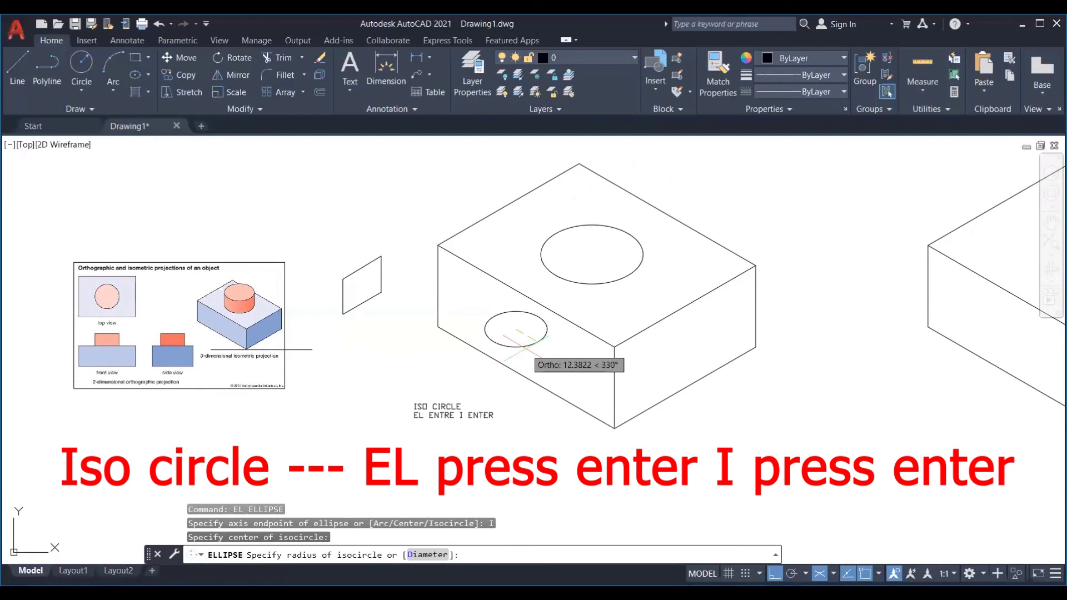
key("F5")
key("F5")
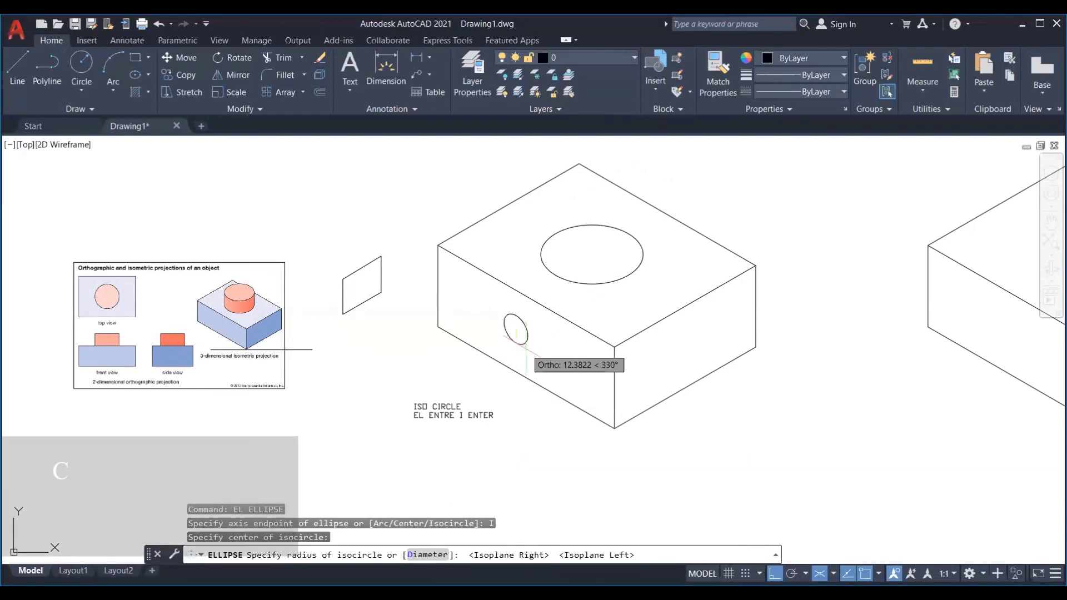
left_click(527, 350)
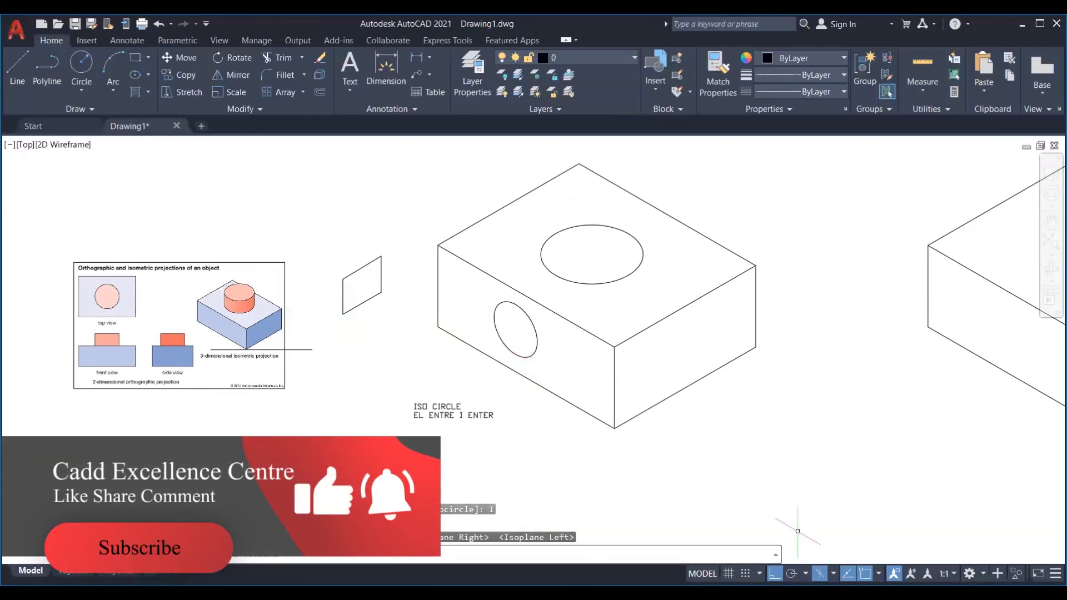
Step: Draw an isocircle on the right face aligned to the right isoplane
type("EL")
key("Return")
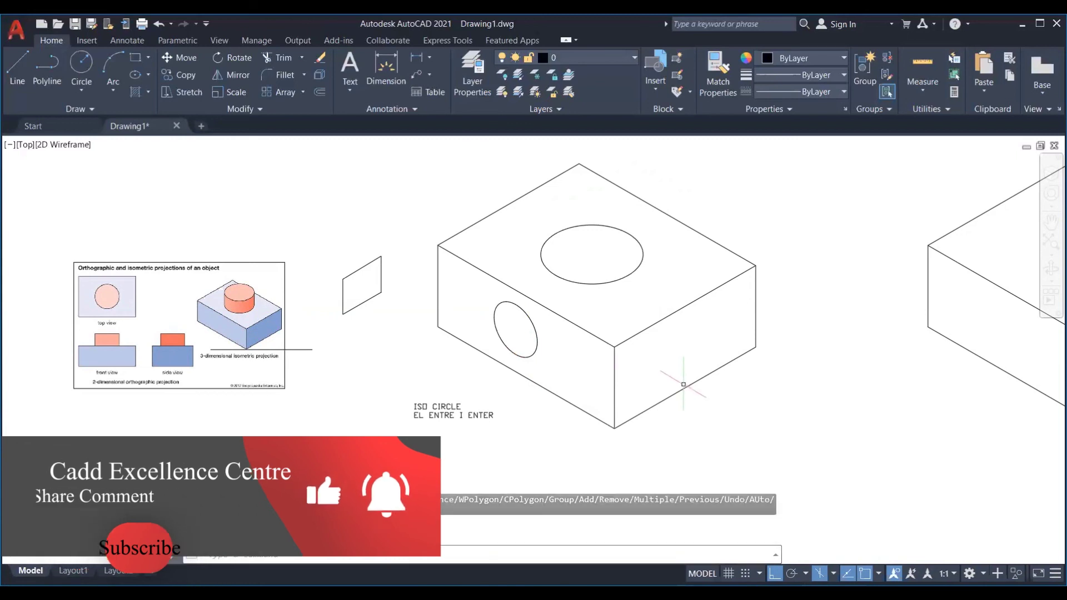
type("I")
key("Return")
left_click(681, 355)
key("F5")
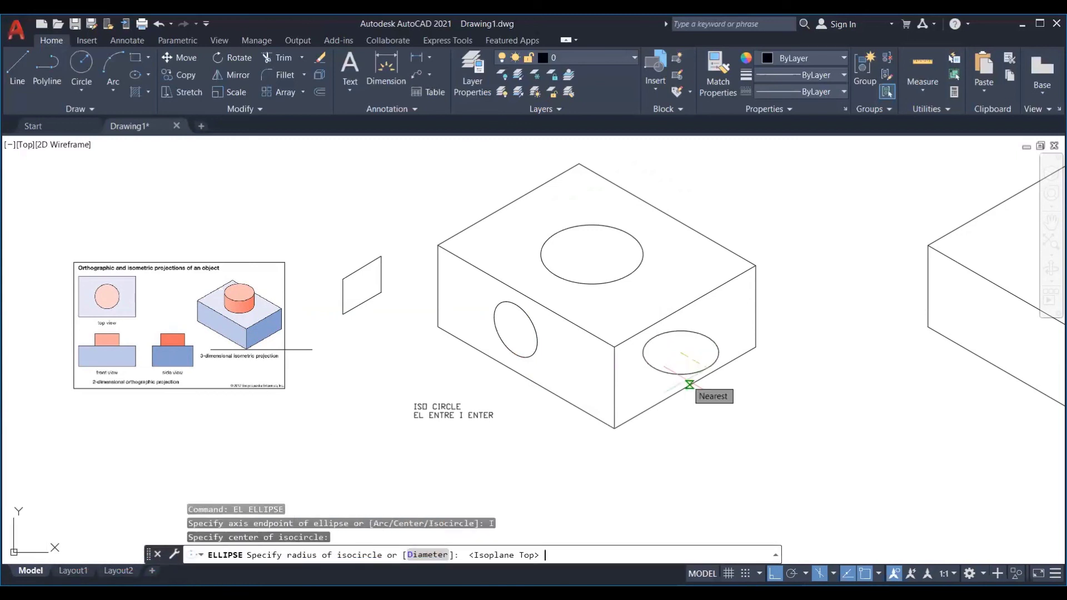
key("F5")
left_click(689, 385)
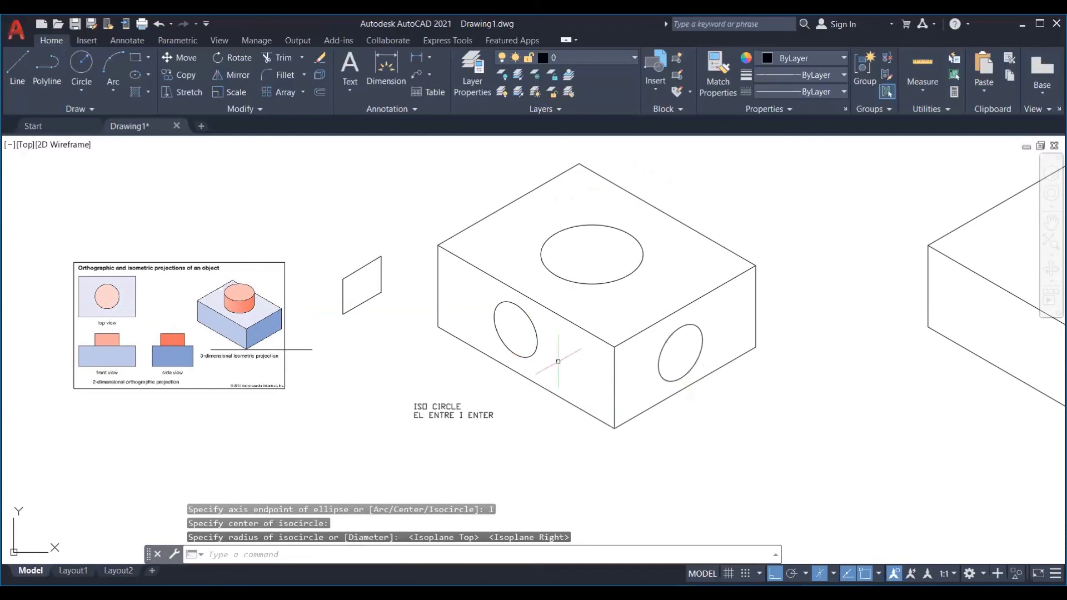